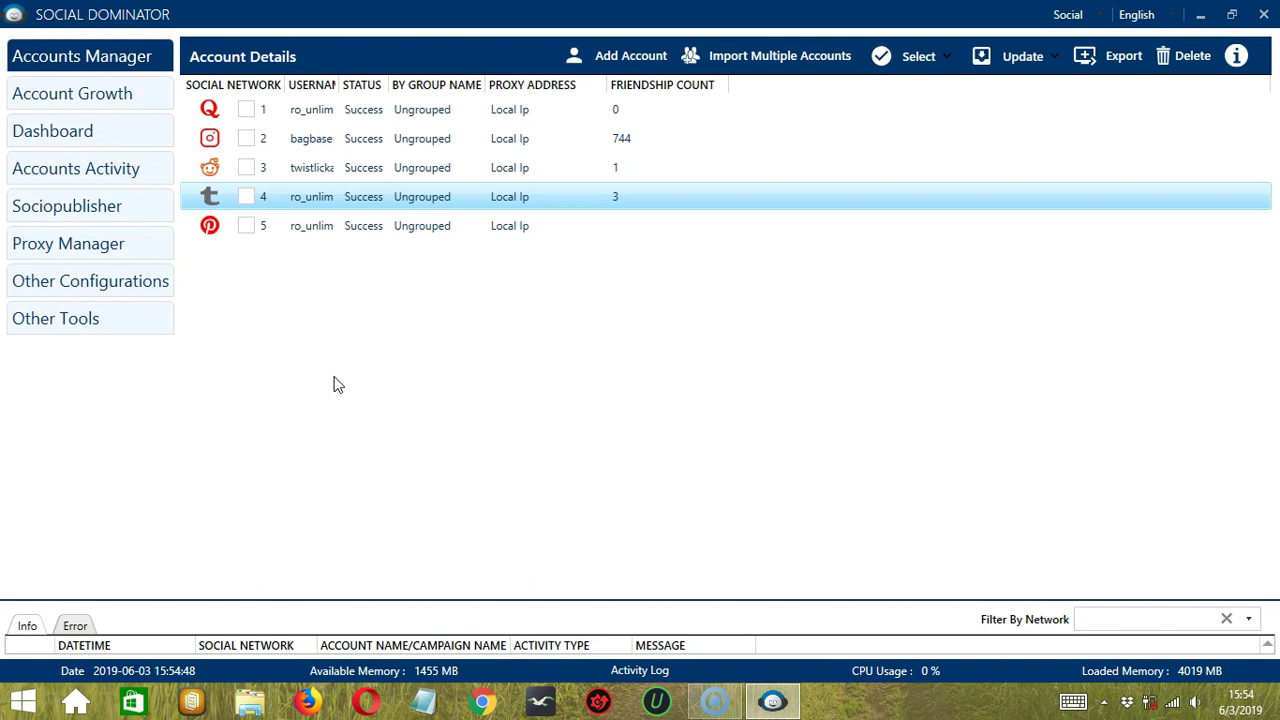
Select the Tumblr account row and choose Go to Tools from its right-click menu
left_click(310, 200)
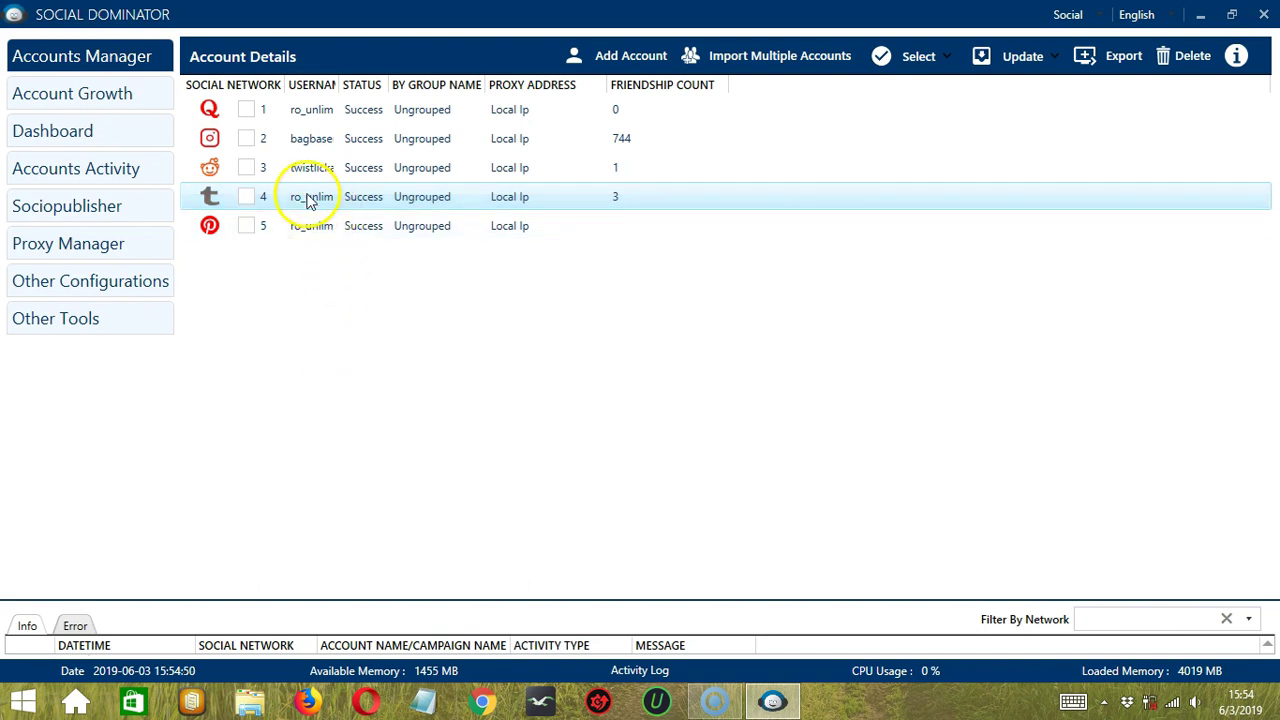
right_click(309, 200)
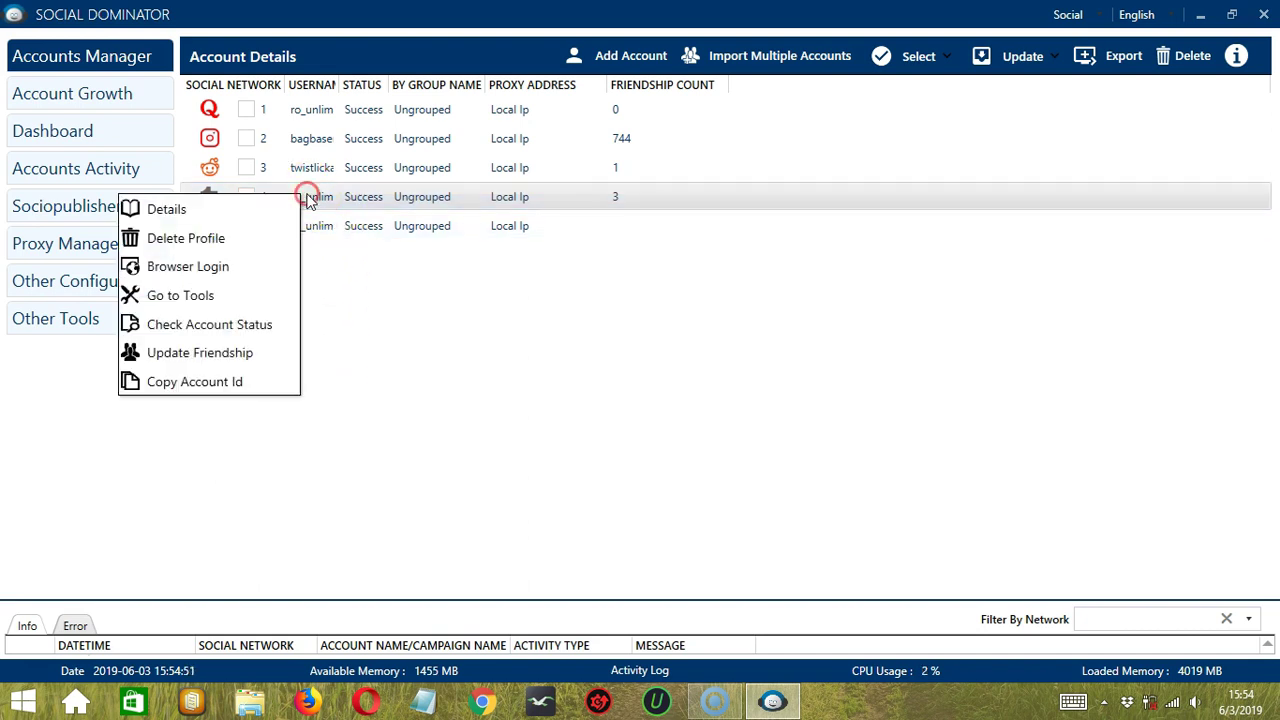
left_click(250, 297)
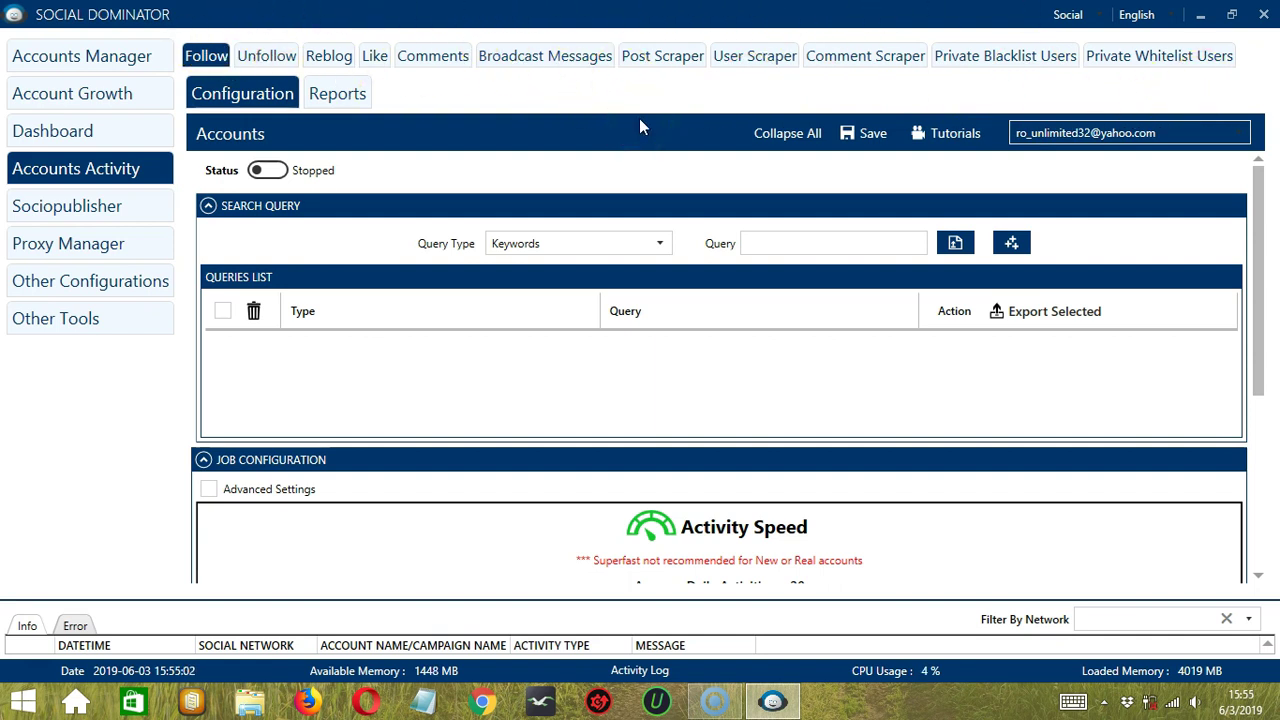
Switch to the Comment Scraper settings, keeping Keywords as the query type
left_click(860, 62)
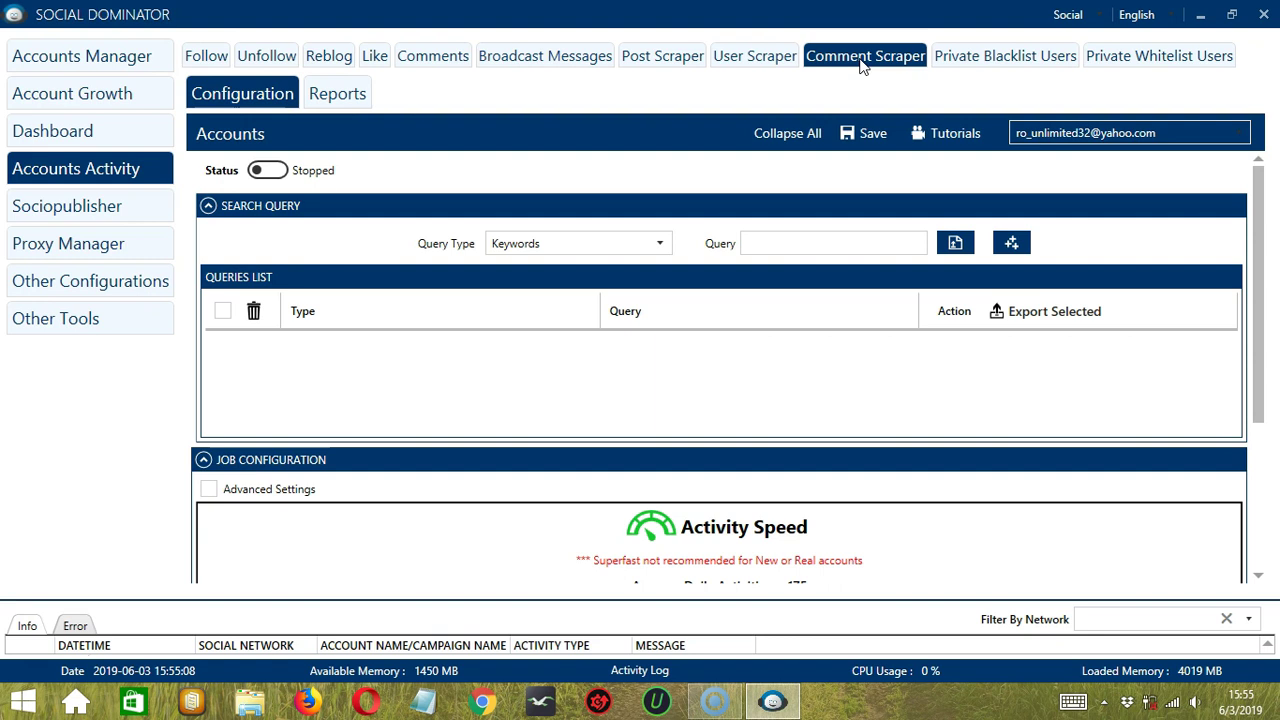
left_click(837, 75)
left_click(659, 244)
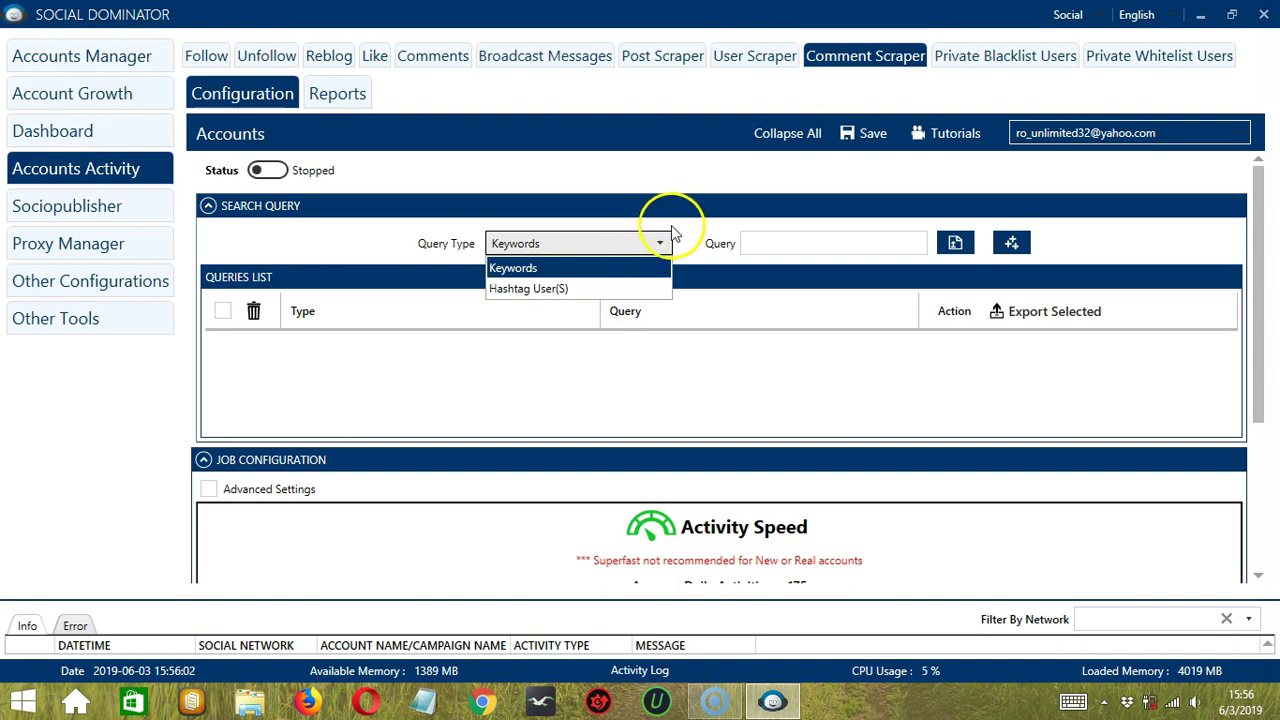
left_click(659, 241)
Try importing queries from a text file, then cancel the file picker
left_click(785, 250)
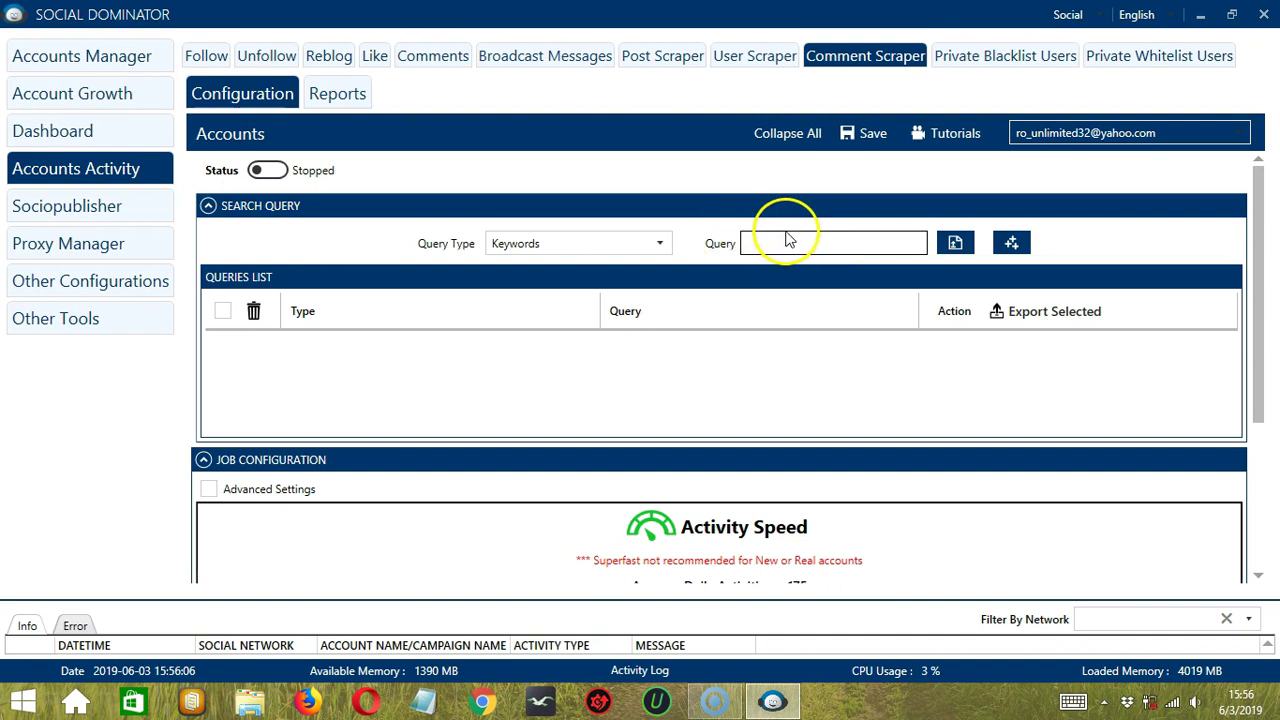
left_click(957, 245)
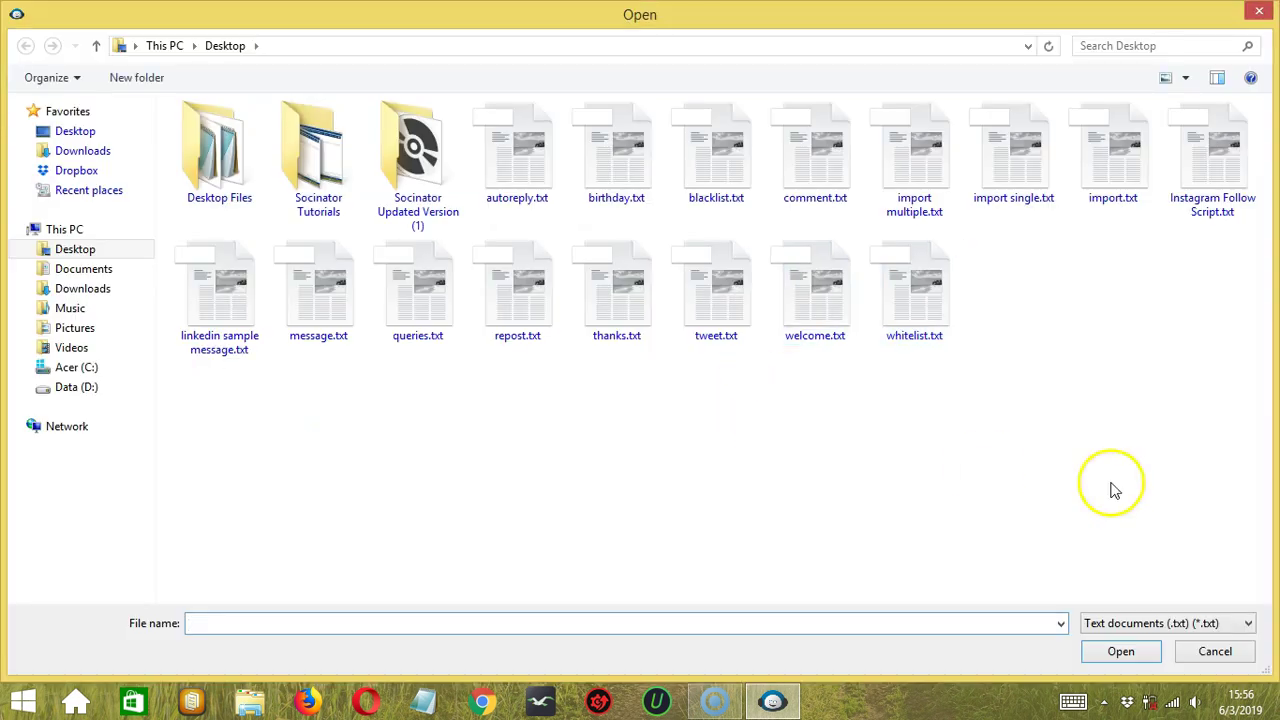
left_click(1125, 654)
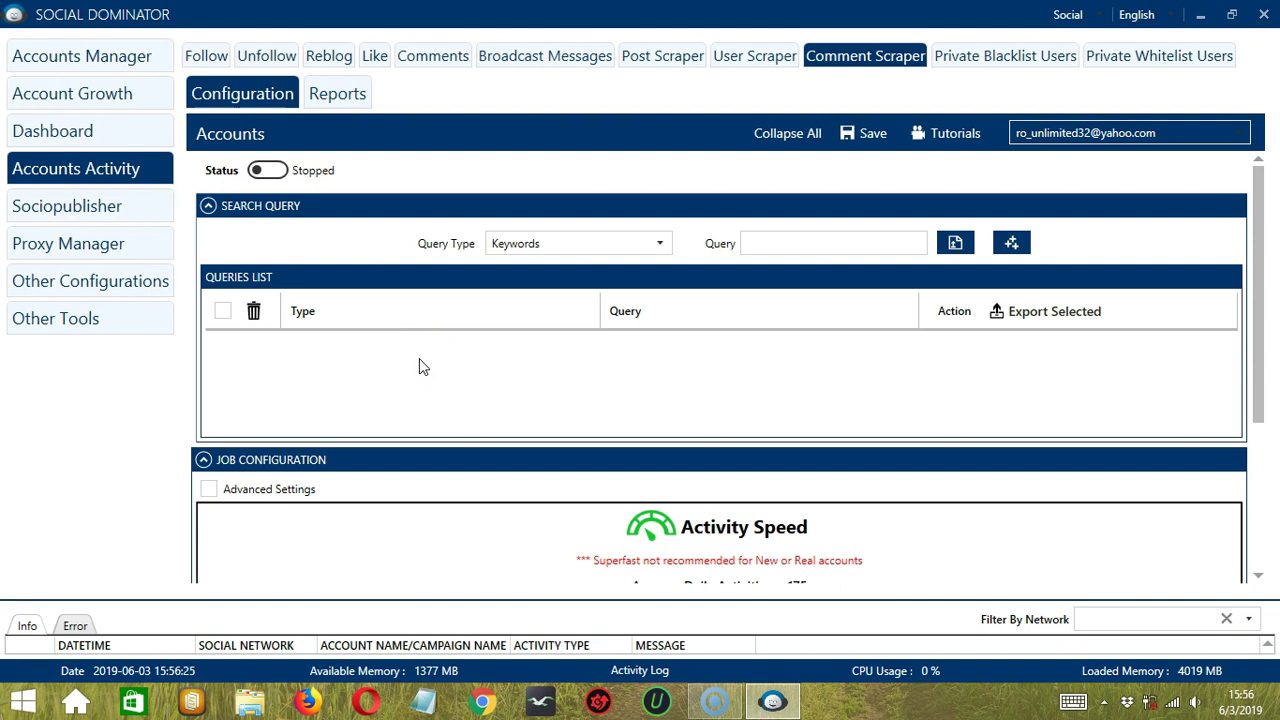
Add the keyword query cats, then add #cats as a Hashtag User(S) query
left_click(795, 244)
type("cats")
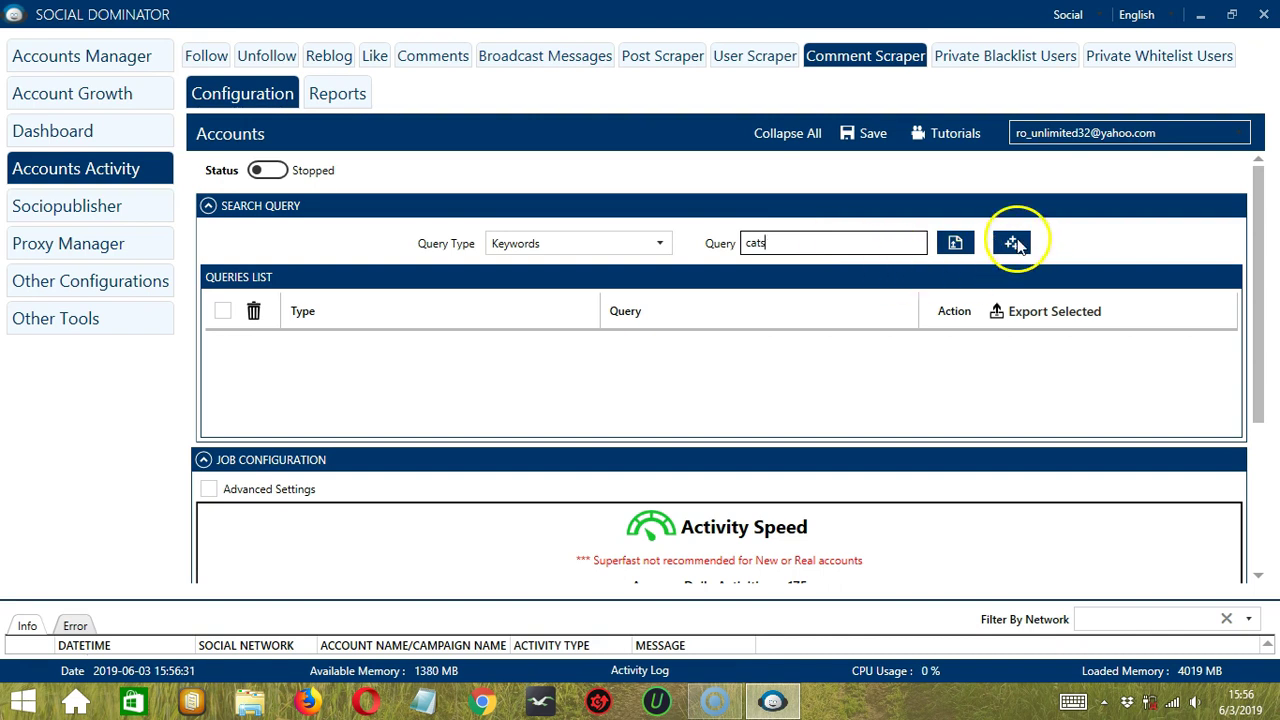
left_click(1012, 243)
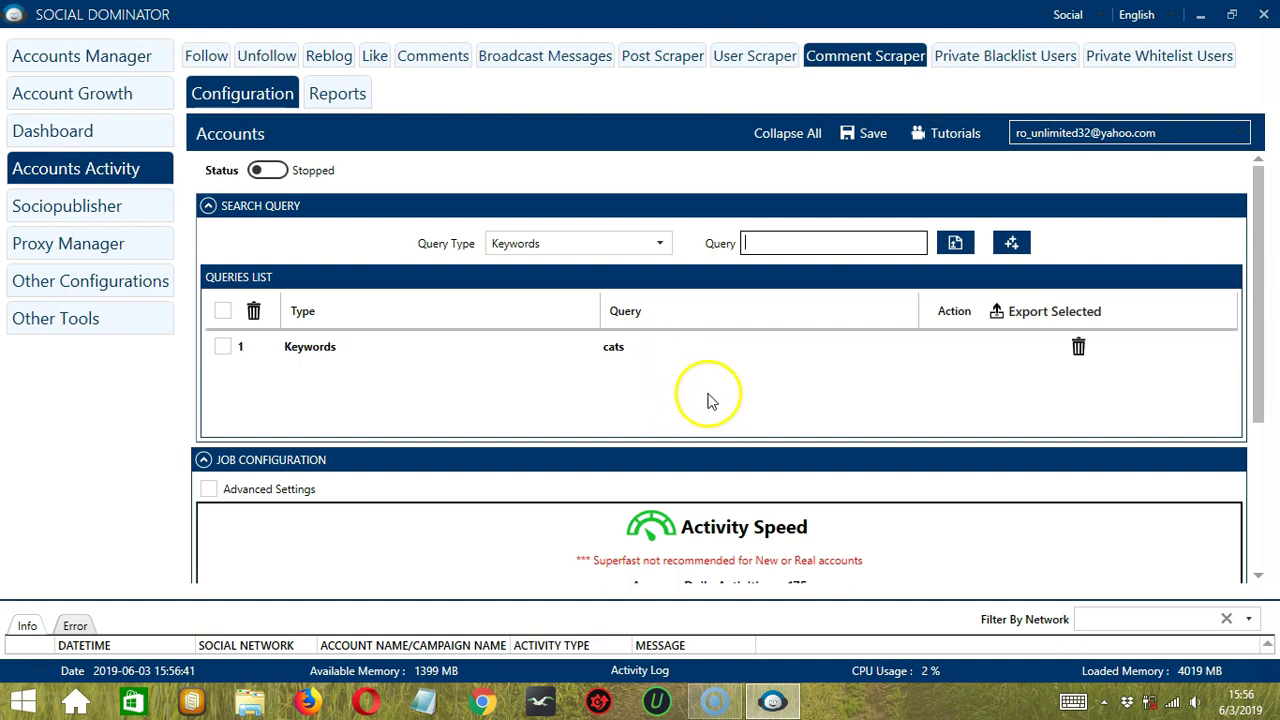
left_click(662, 244)
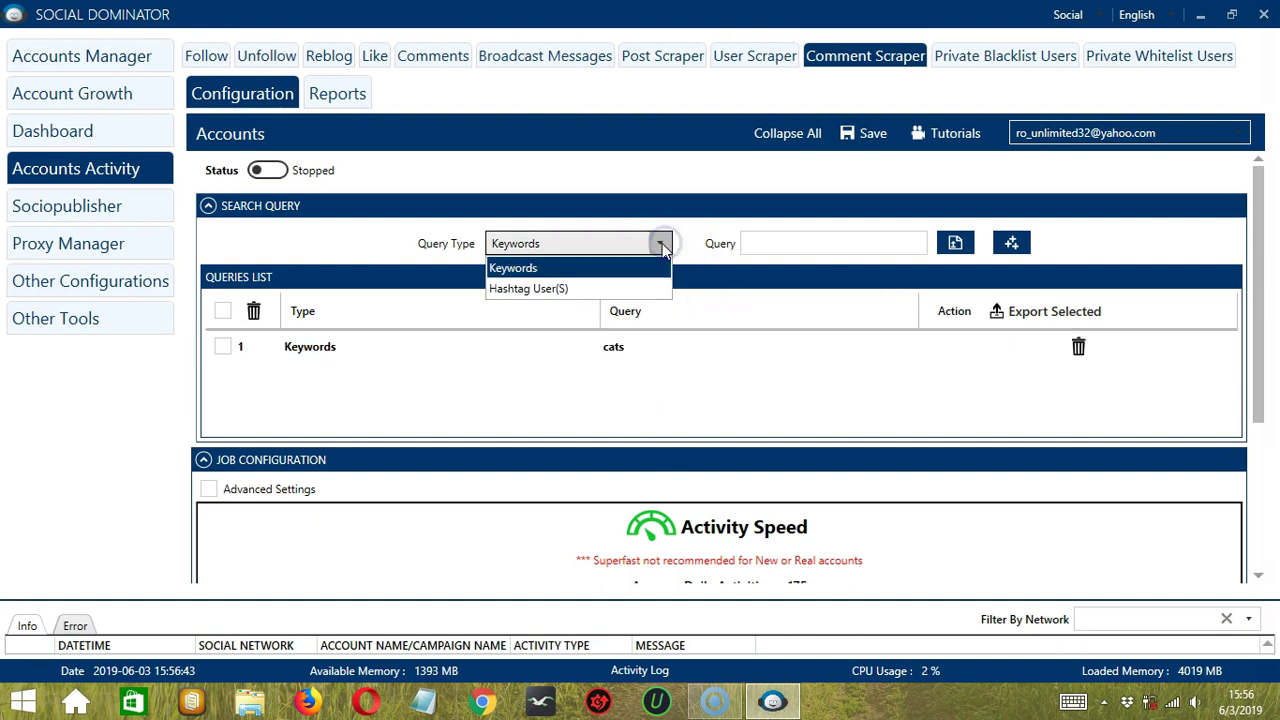
left_click(592, 287)
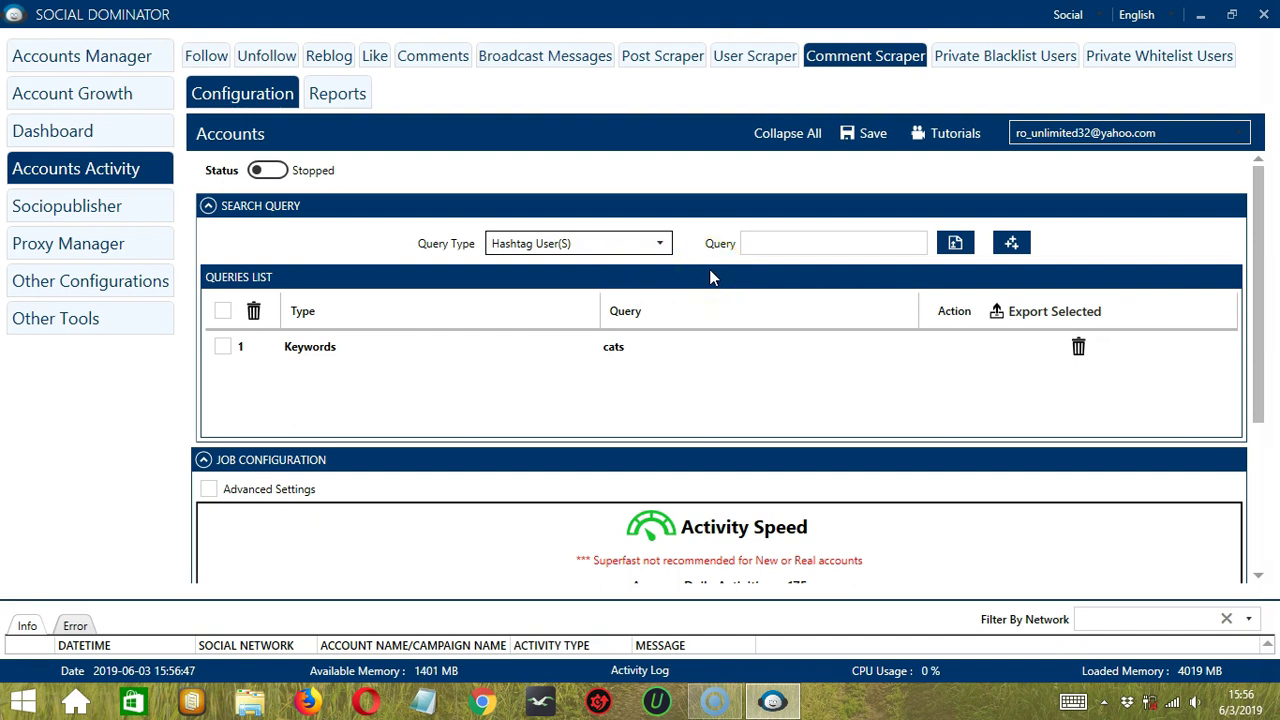
left_click(801, 243)
type("#cats")
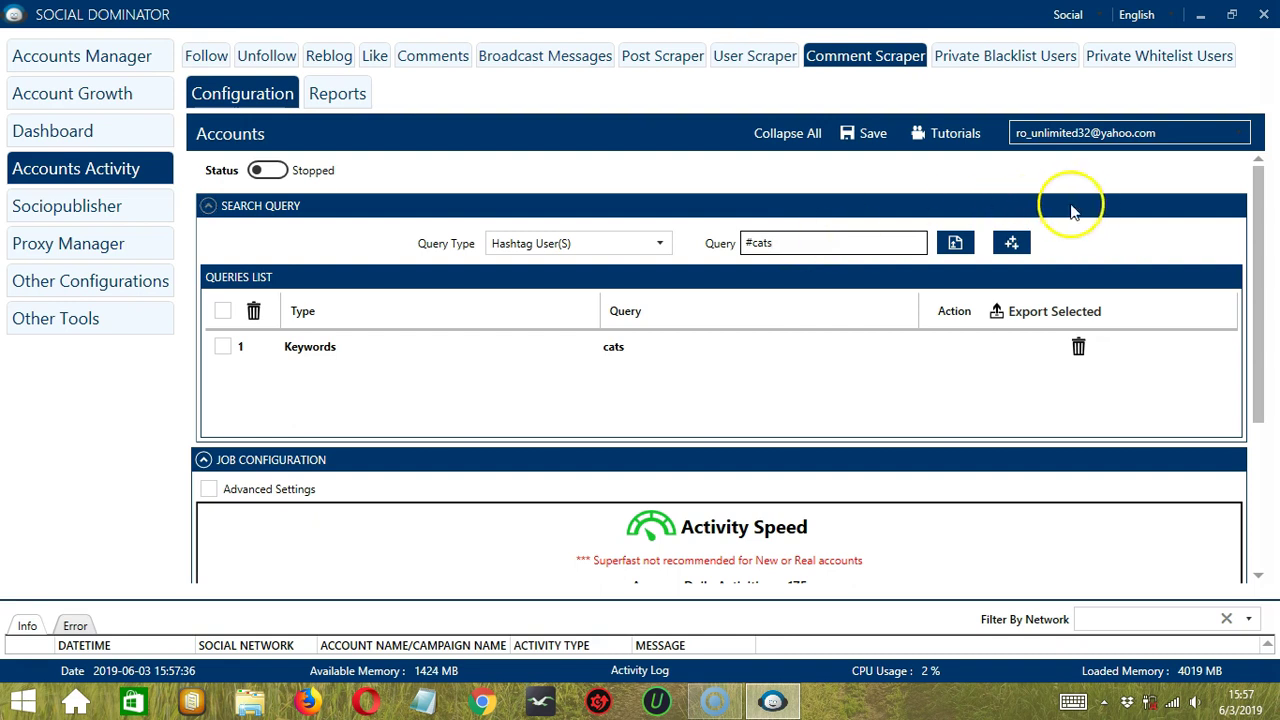
left_click(1011, 243)
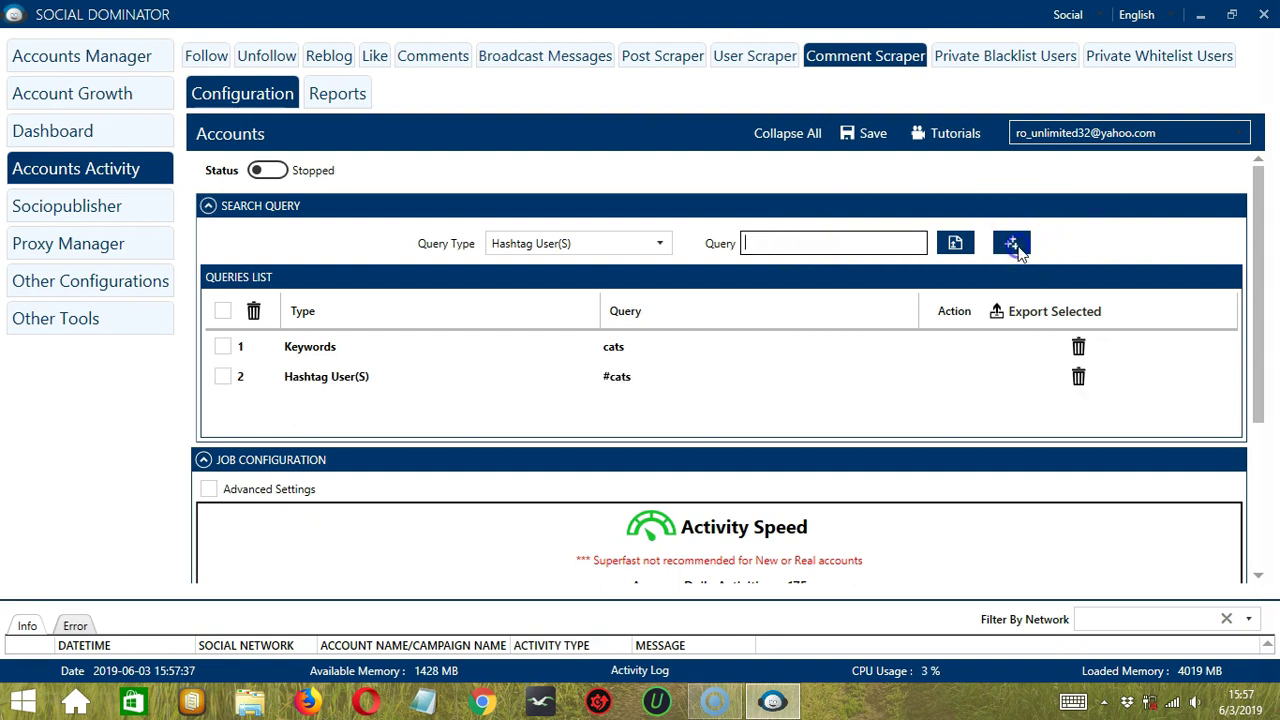
Delete the #cats hashtag query, leaving cats as the only query
left_click(640, 390)
left_click(743, 466)
left_click(743, 466)
left_click(717, 453)
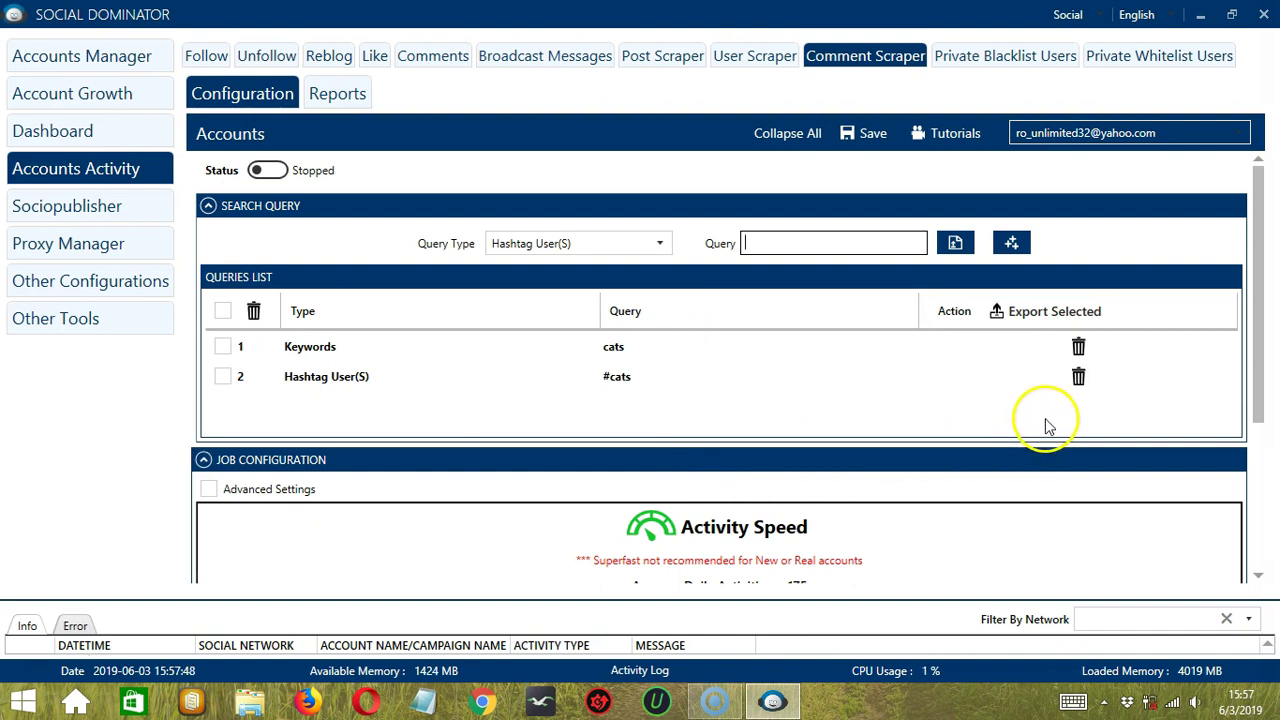
left_click(1045, 348)
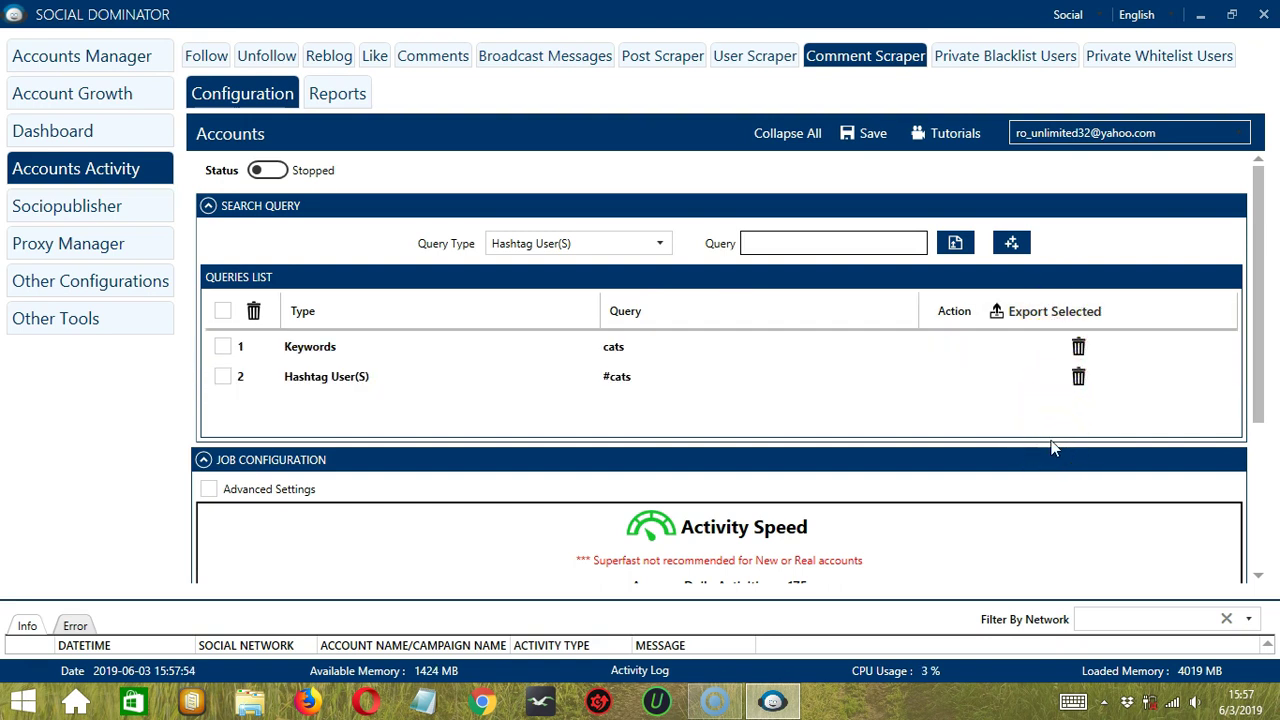
left_click(1079, 376)
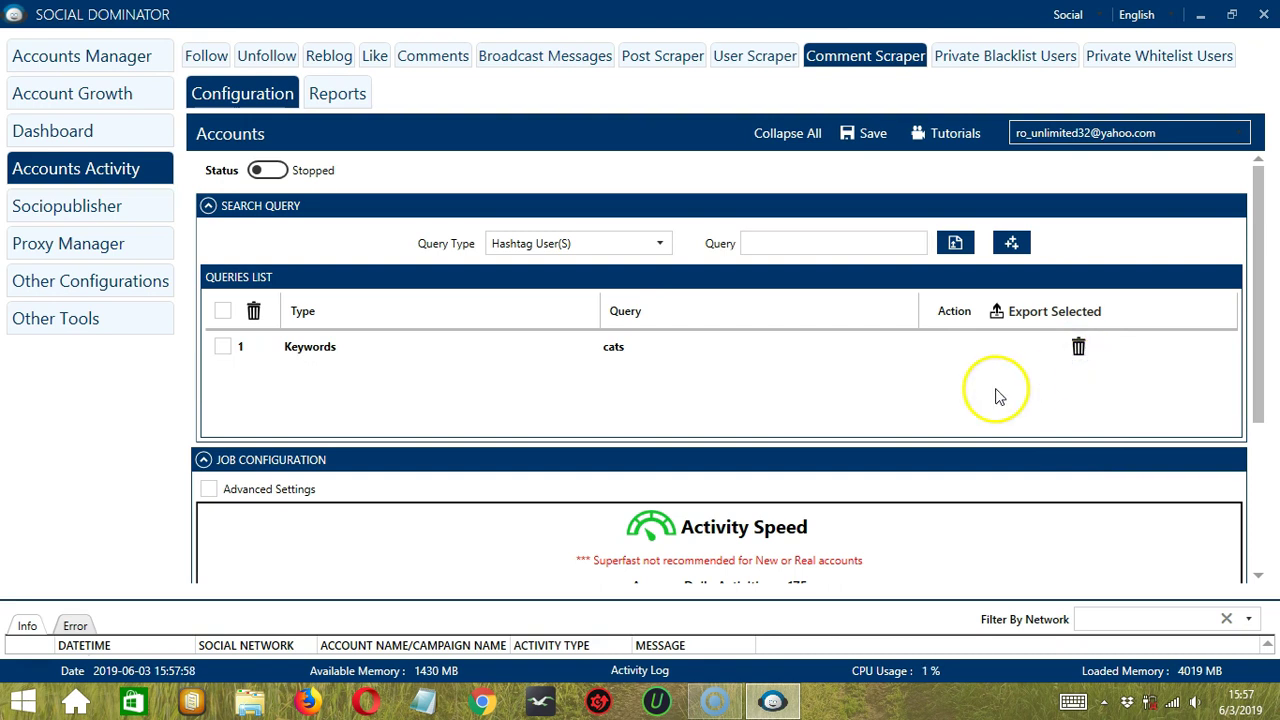
scroll(996, 397, "down", 3)
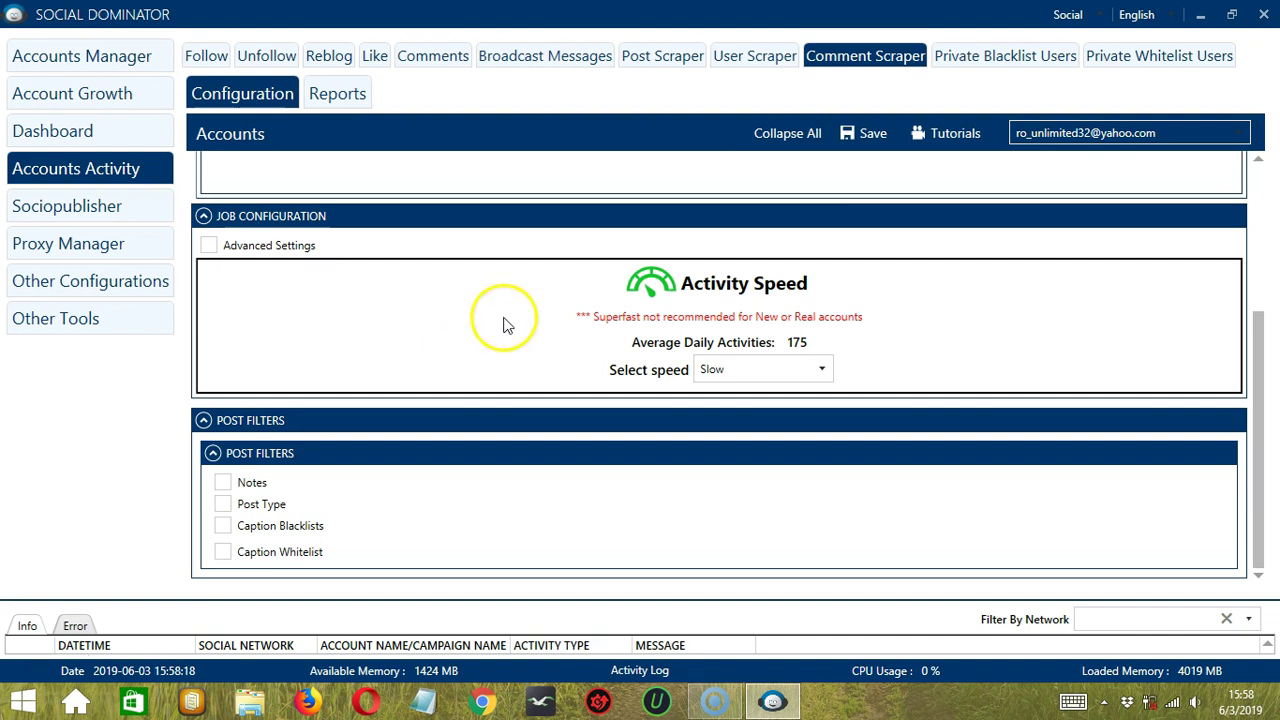
Try the Medium and Fast activity speeds, then settle on Superfast (833 daily activities)
left_click(819, 375)
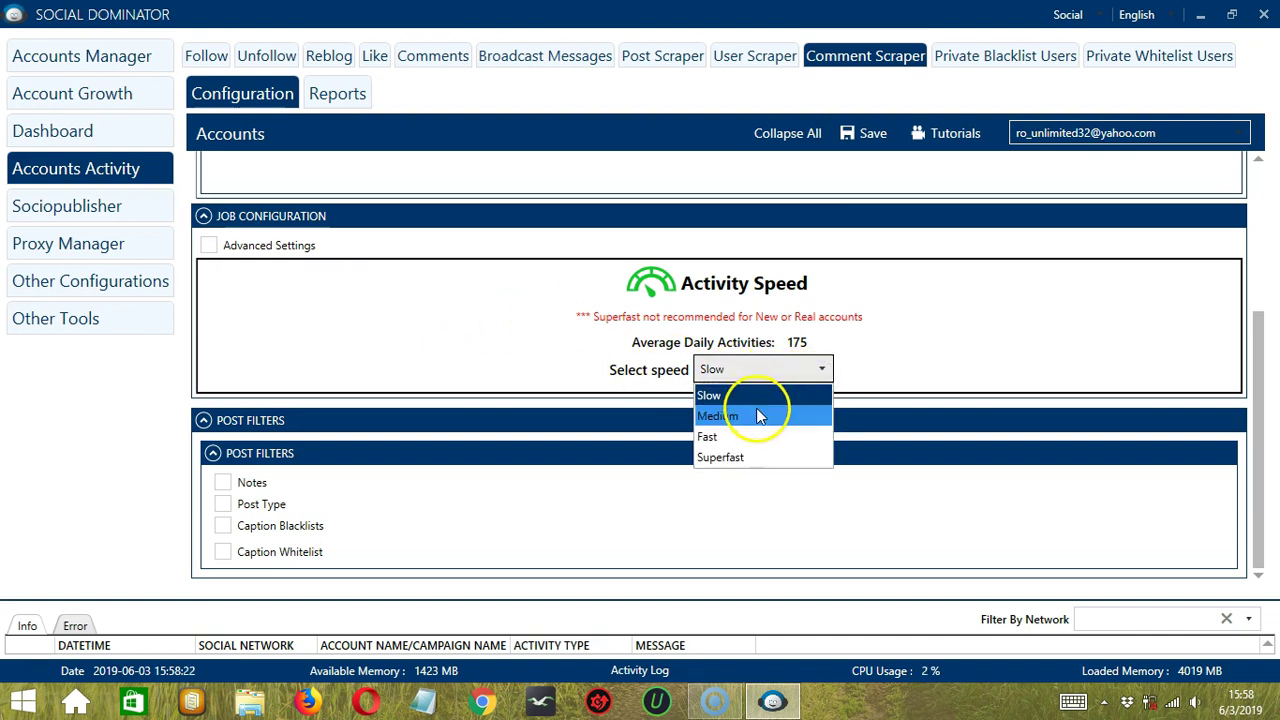
left_click(756, 415)
left_click(821, 371)
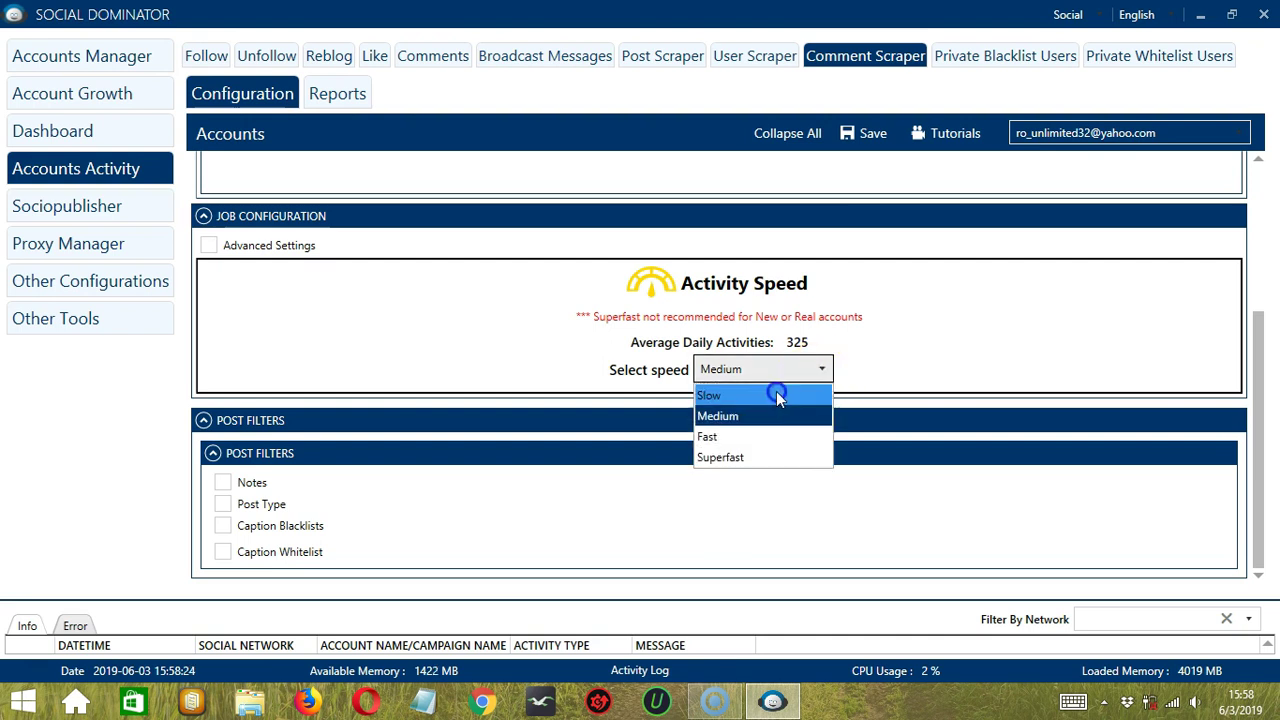
left_click(746, 430)
left_click(822, 368)
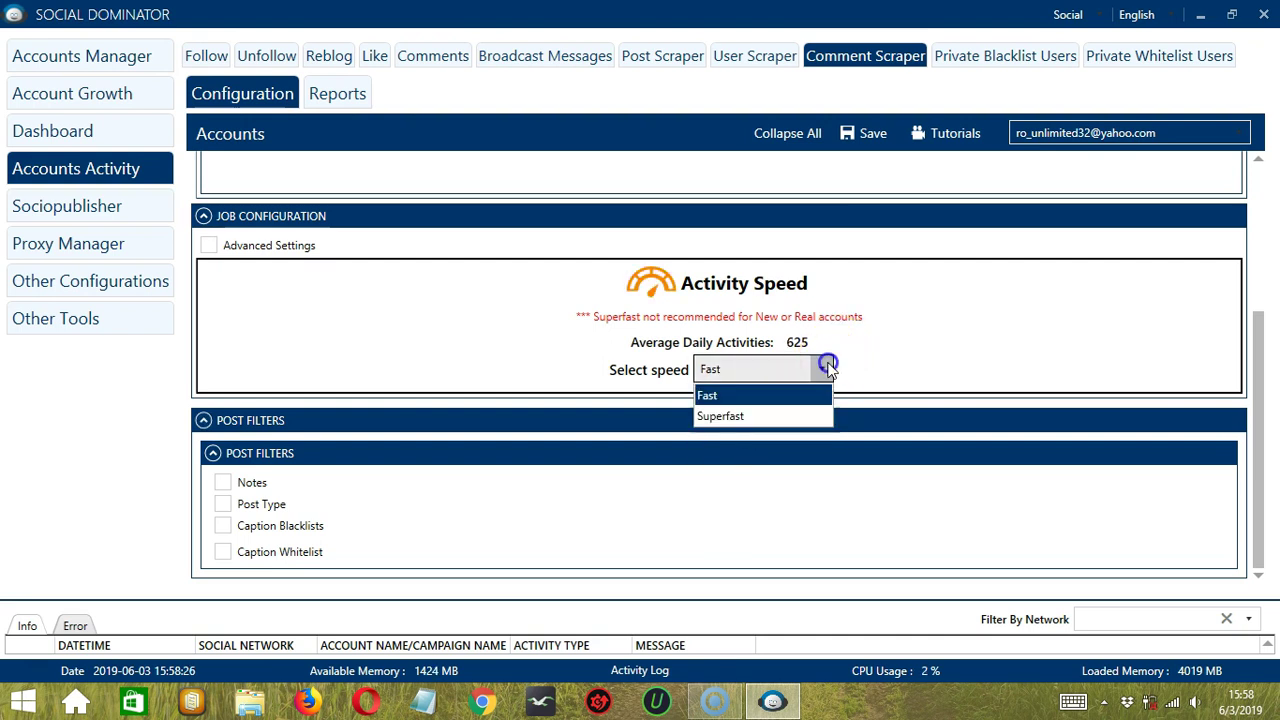
left_click(758, 456)
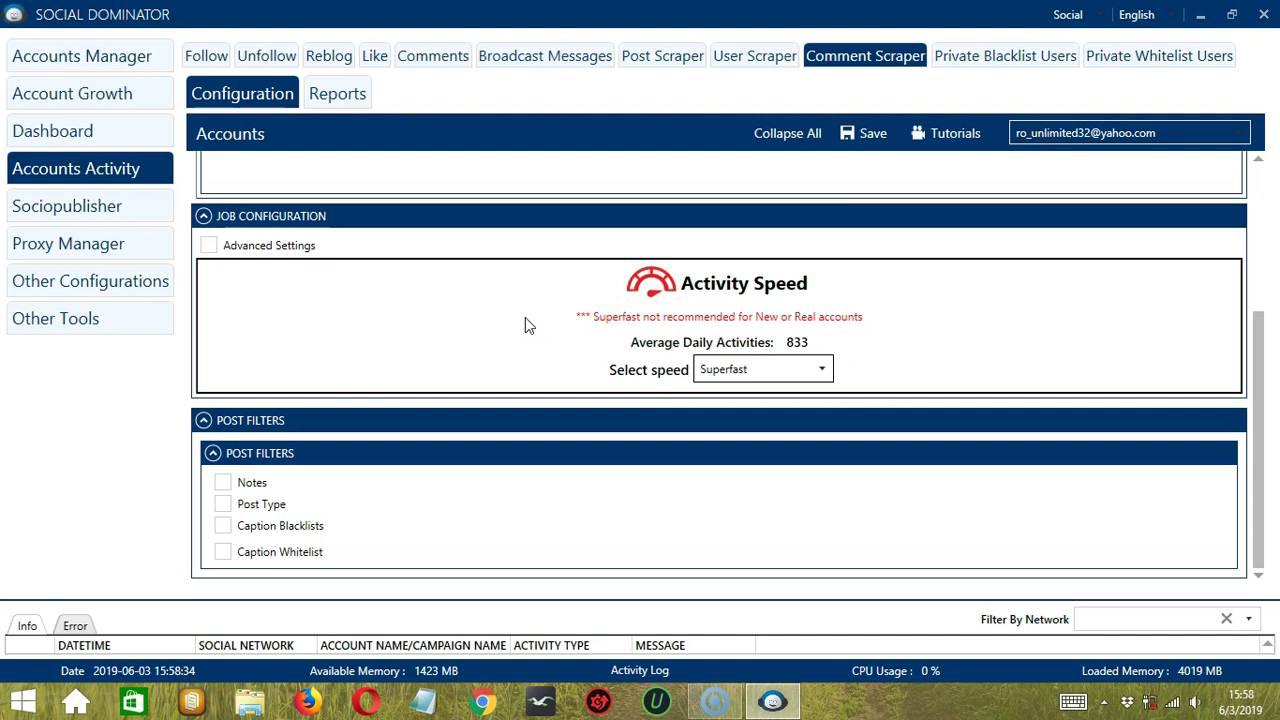
Reveal the advanced delay and limit settings and enable Increase Each Day With for likes
left_click(208, 246)
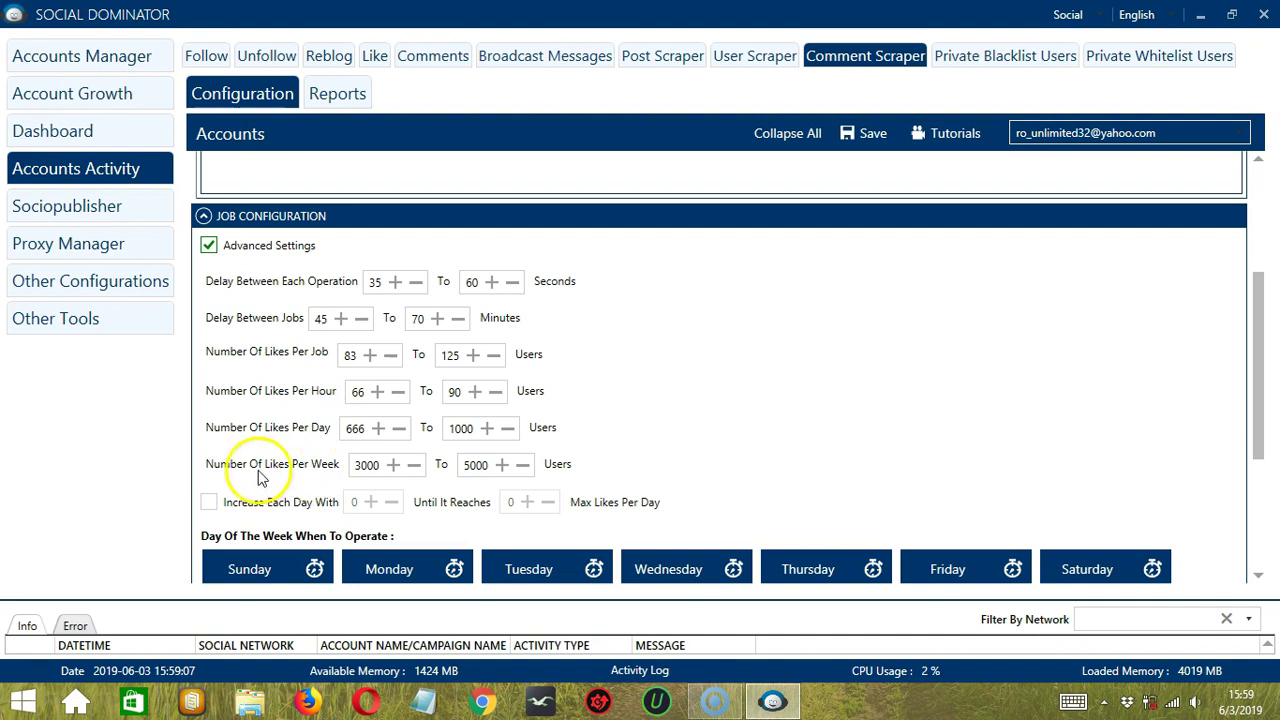
left_click(209, 502)
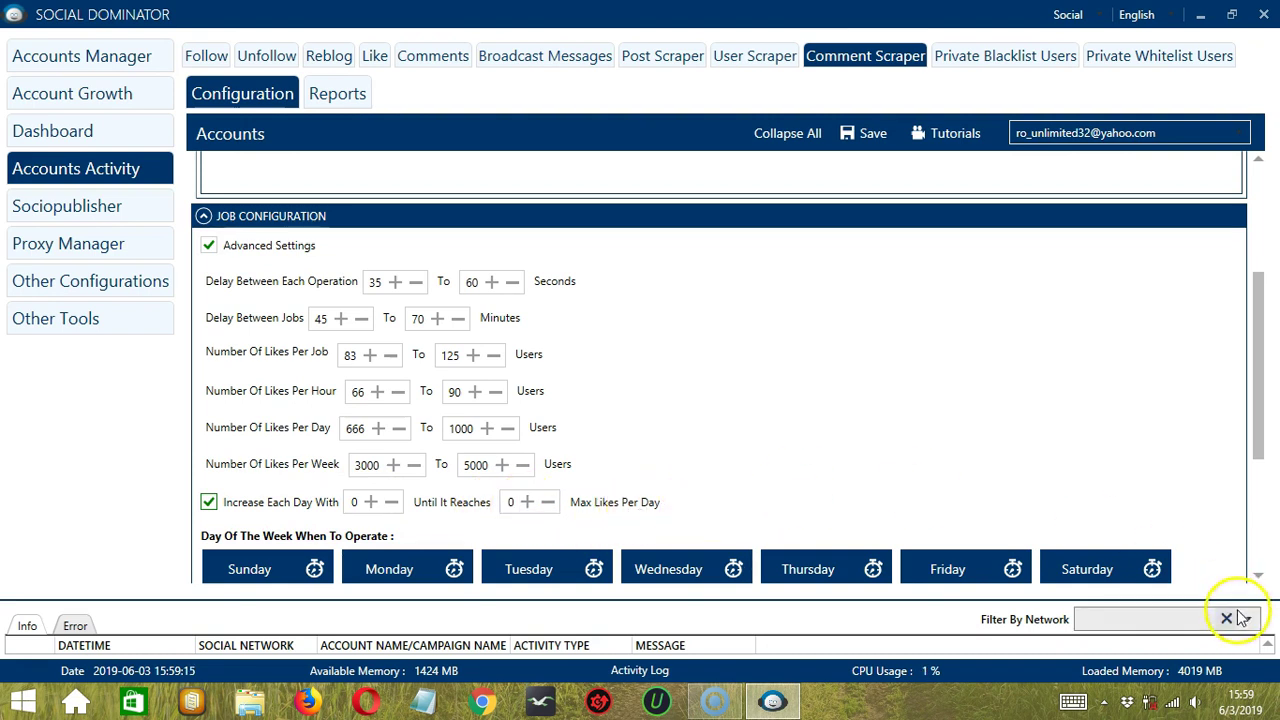
scroll(465, 314, "down", 3)
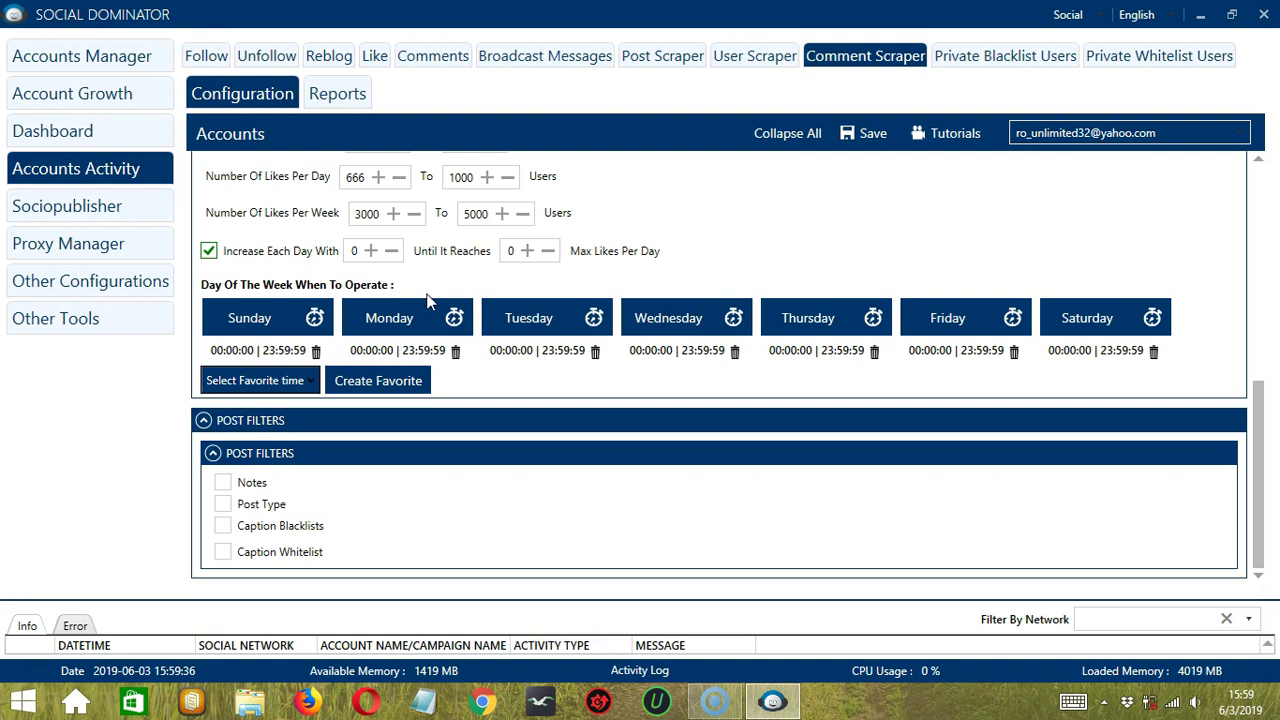
Give Monday two intervals: 12:00 AM–1:59:59 AM and one starting at 2:00 AM
left_click(454, 350)
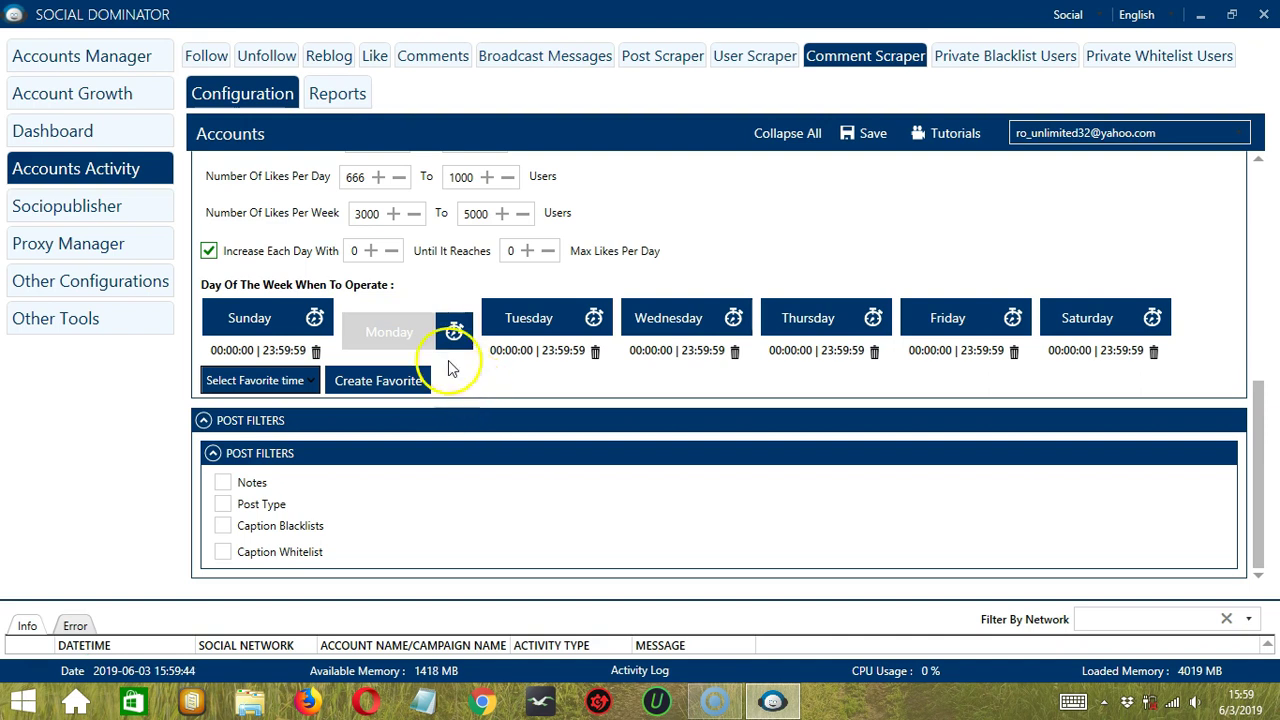
left_click(422, 335)
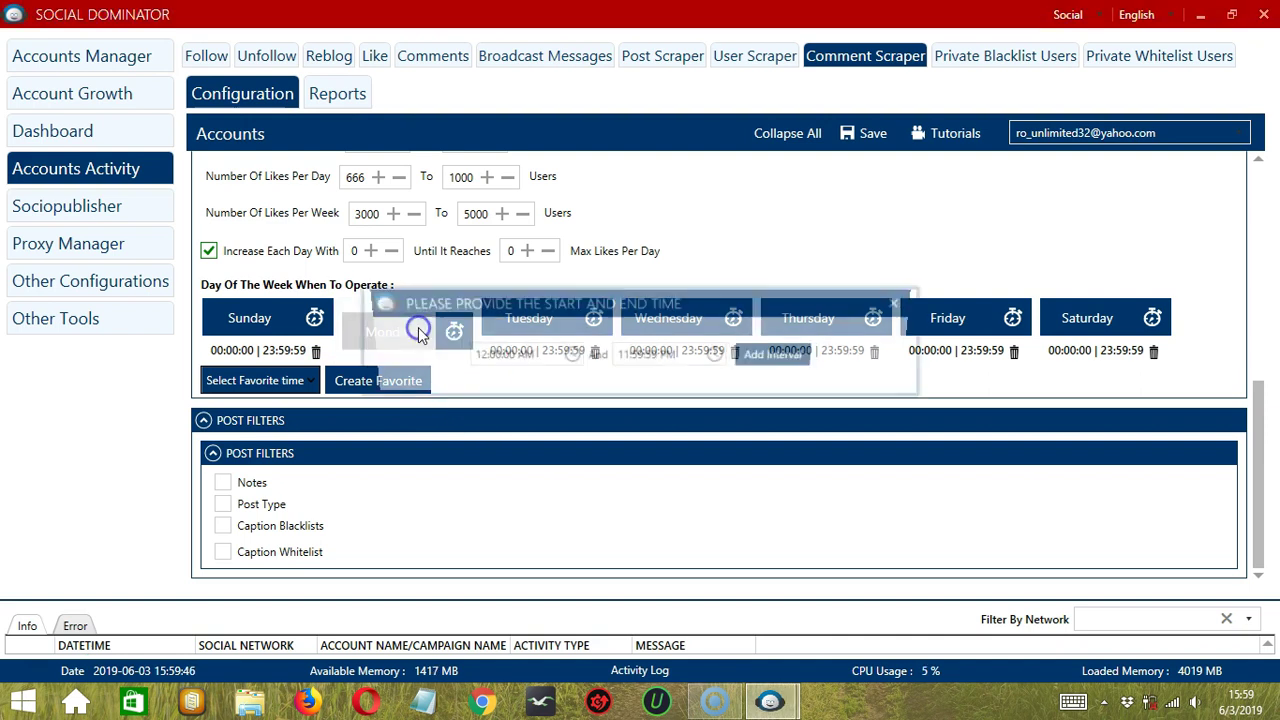
left_click(512, 360)
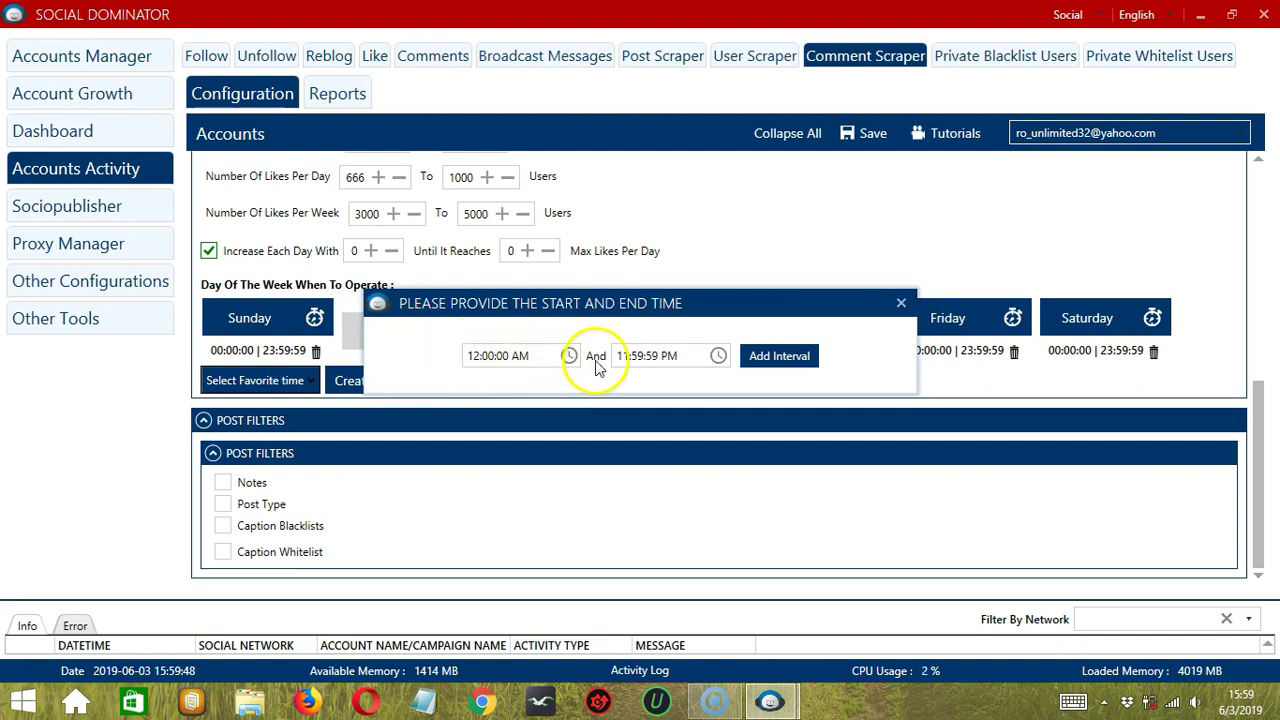
double_click(628, 352)
left_click(629, 350)
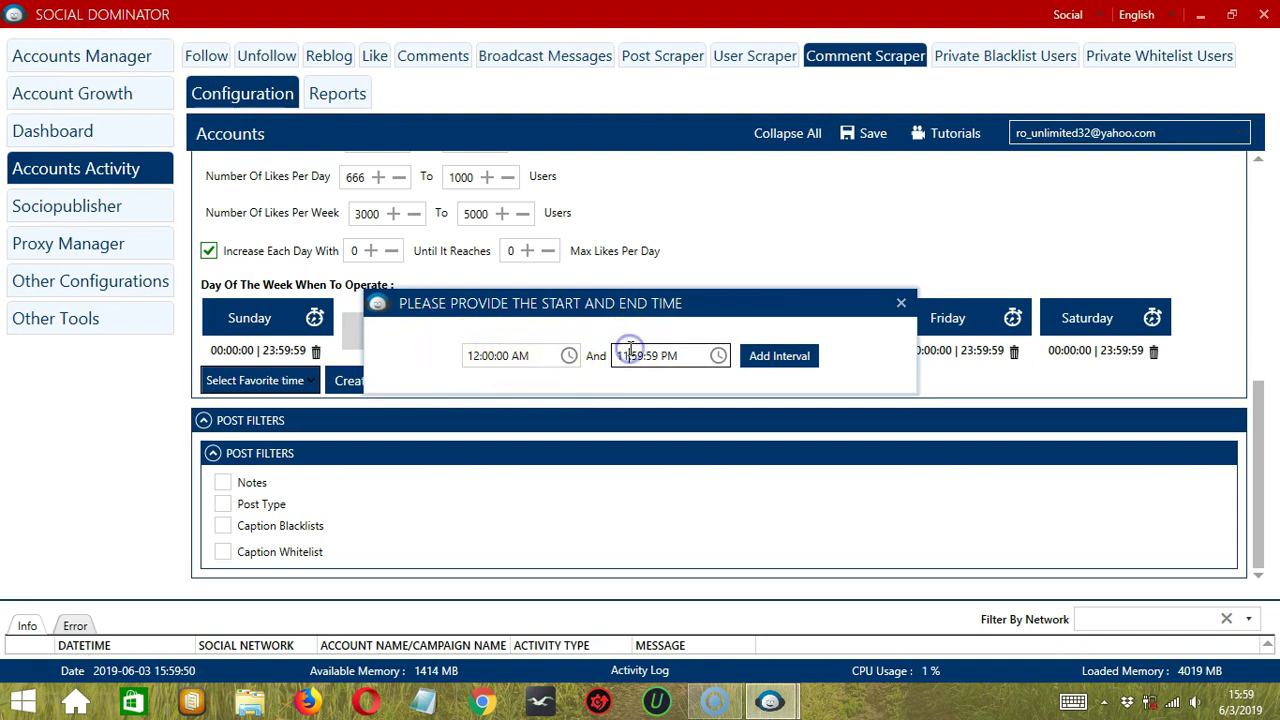
key("BackSpace")
type("A")
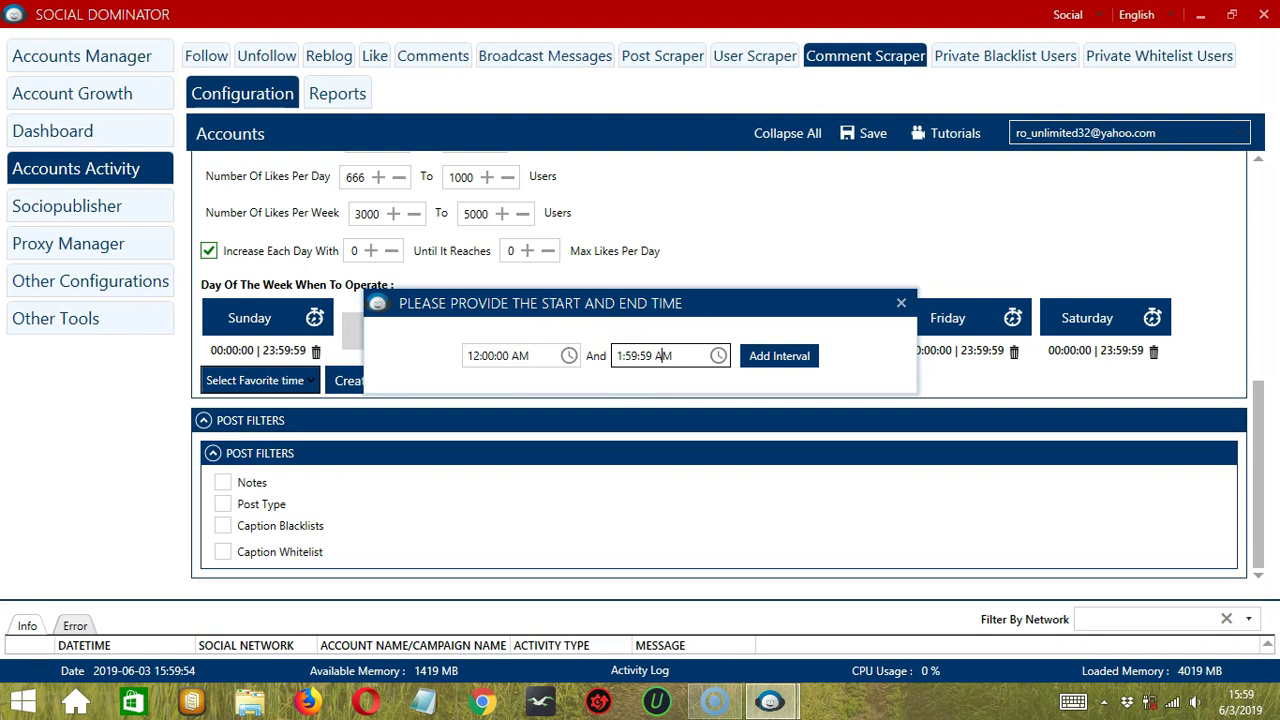
left_click(779, 355)
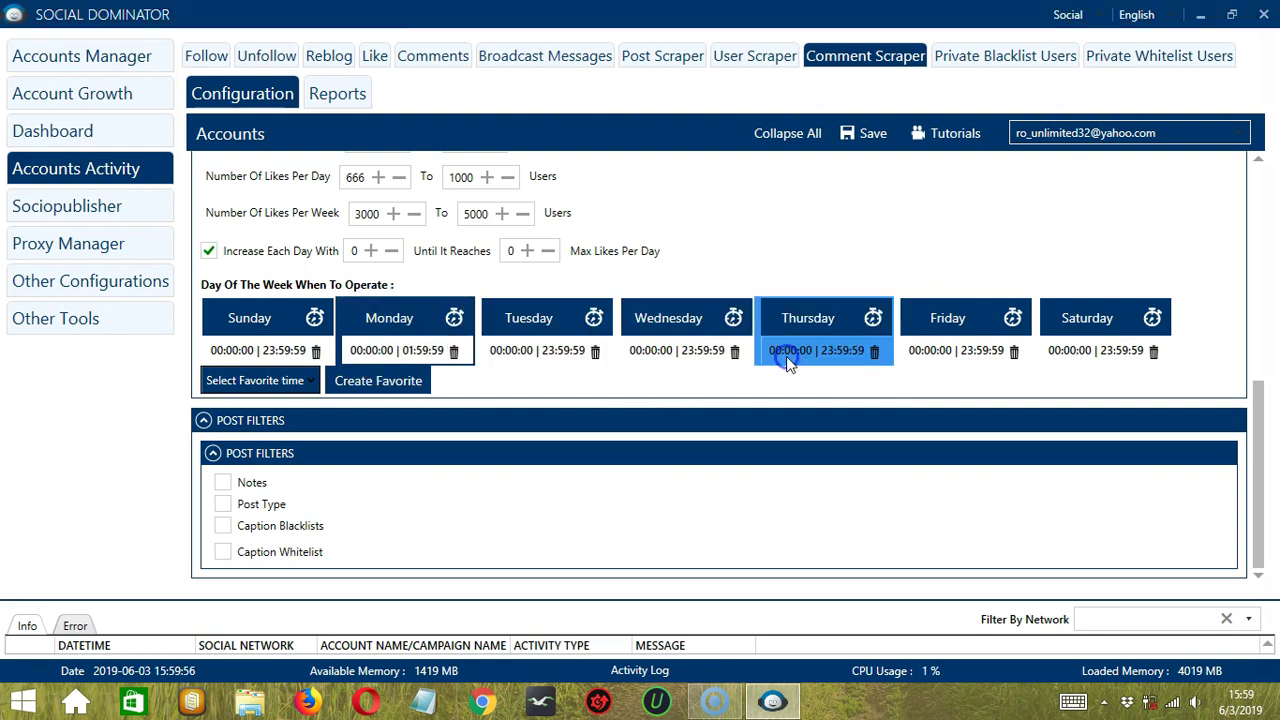
left_click(432, 320)
left_click(468, 355)
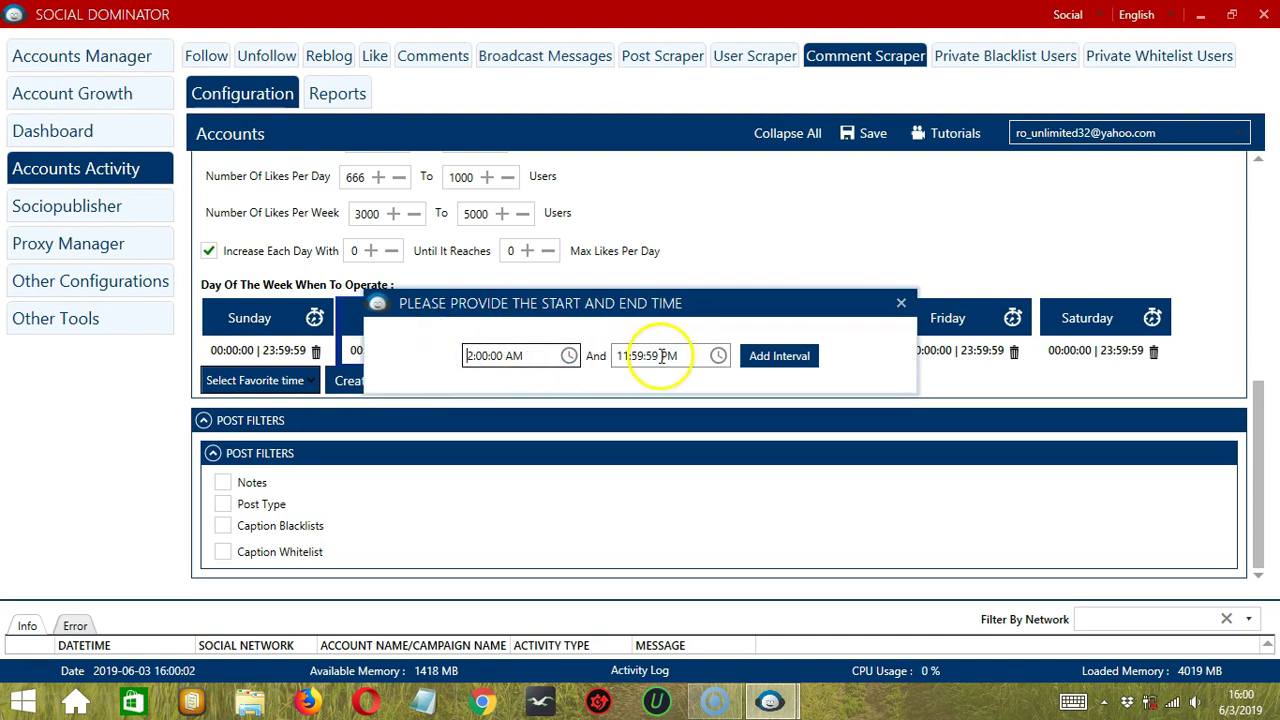
left_click(779, 356)
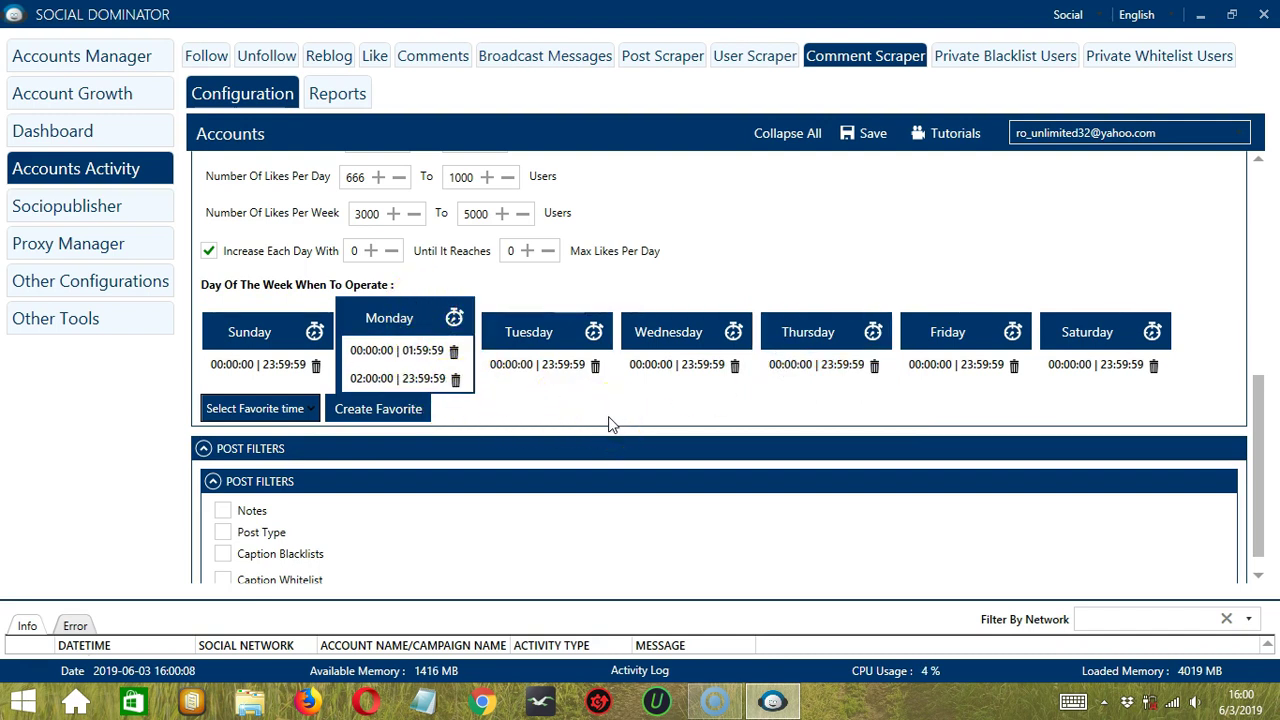
Save this schedule as favourite time 'Tumblr Comment Scraper' and apply it
left_click(401, 410)
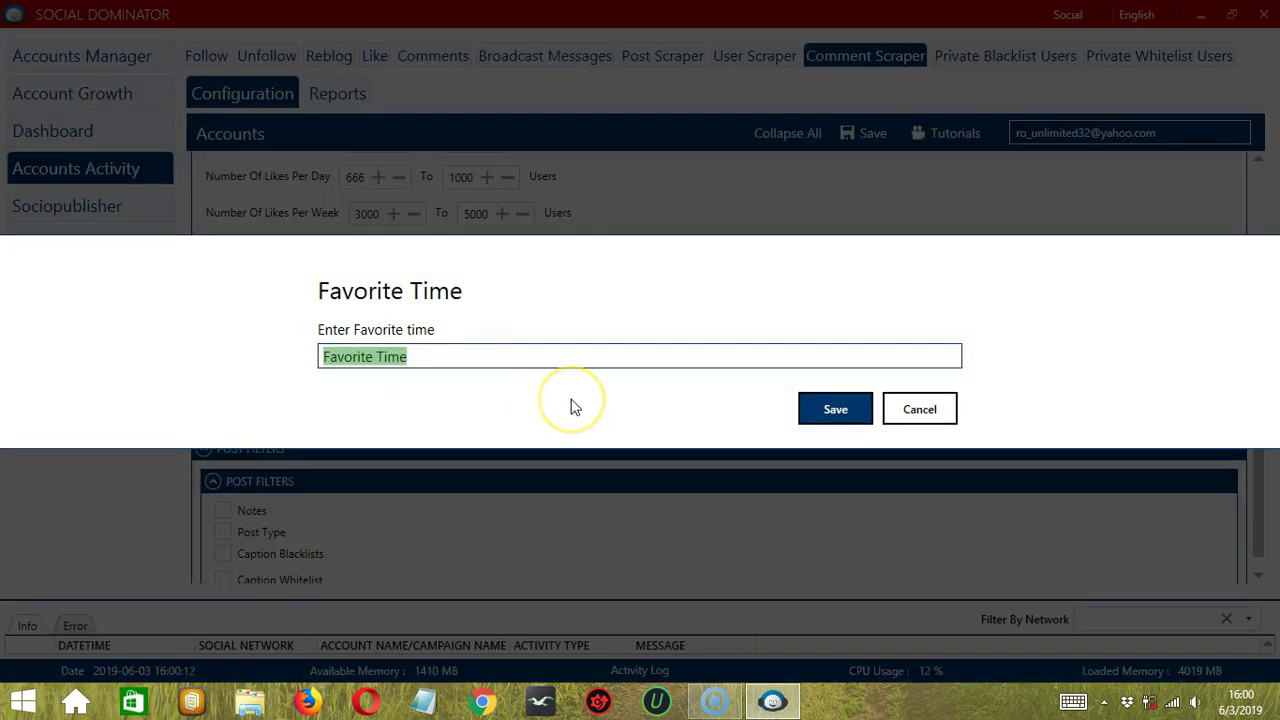
type("Tumblr C")
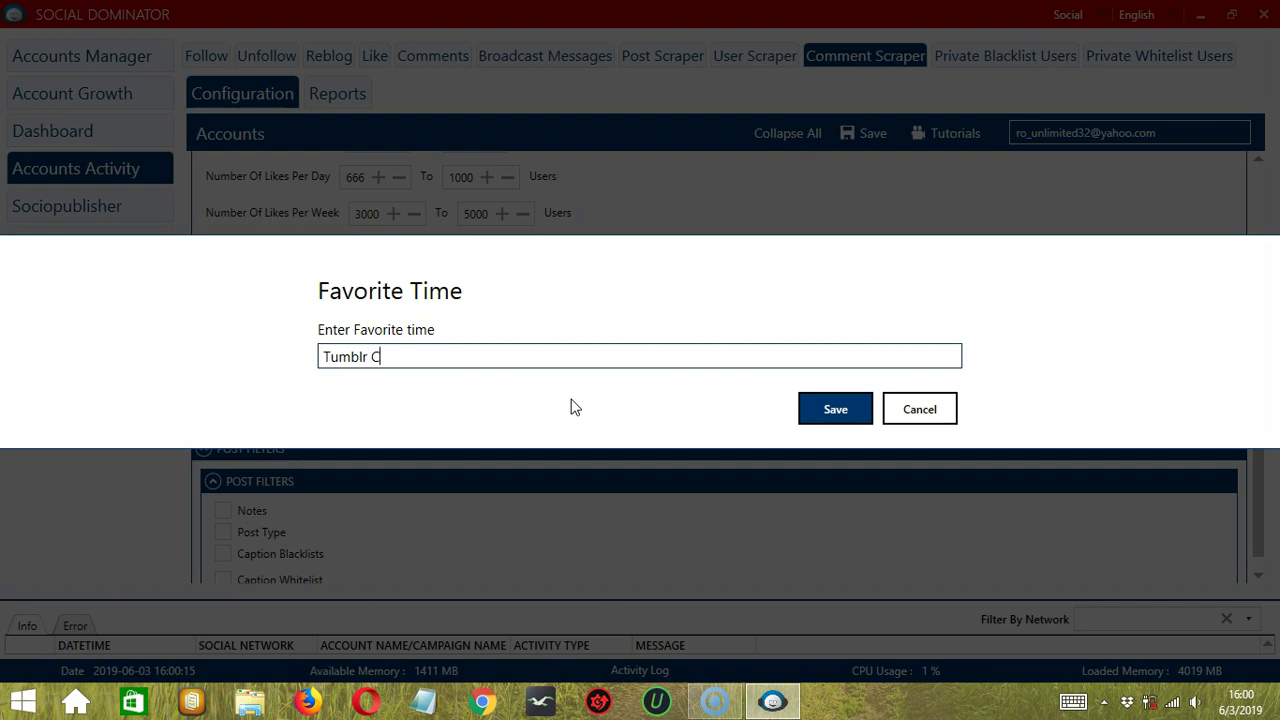
type("omment Scrap")
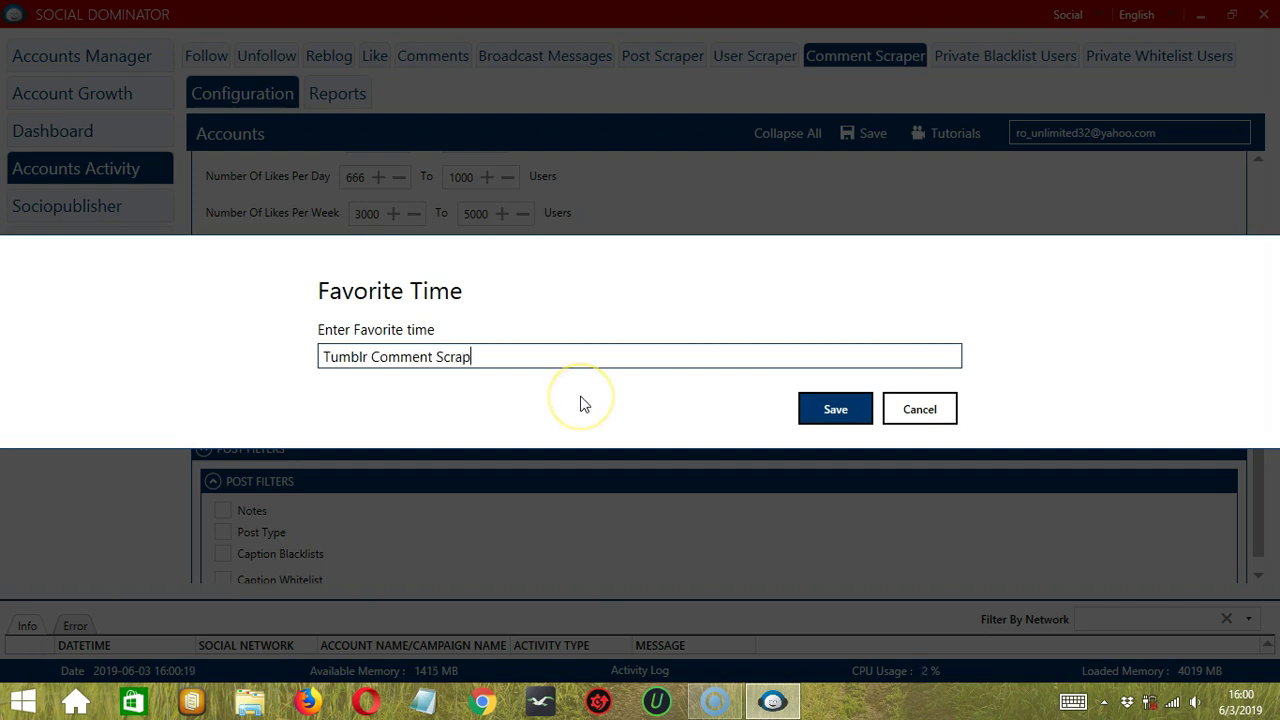
type("er")
left_click(850, 412)
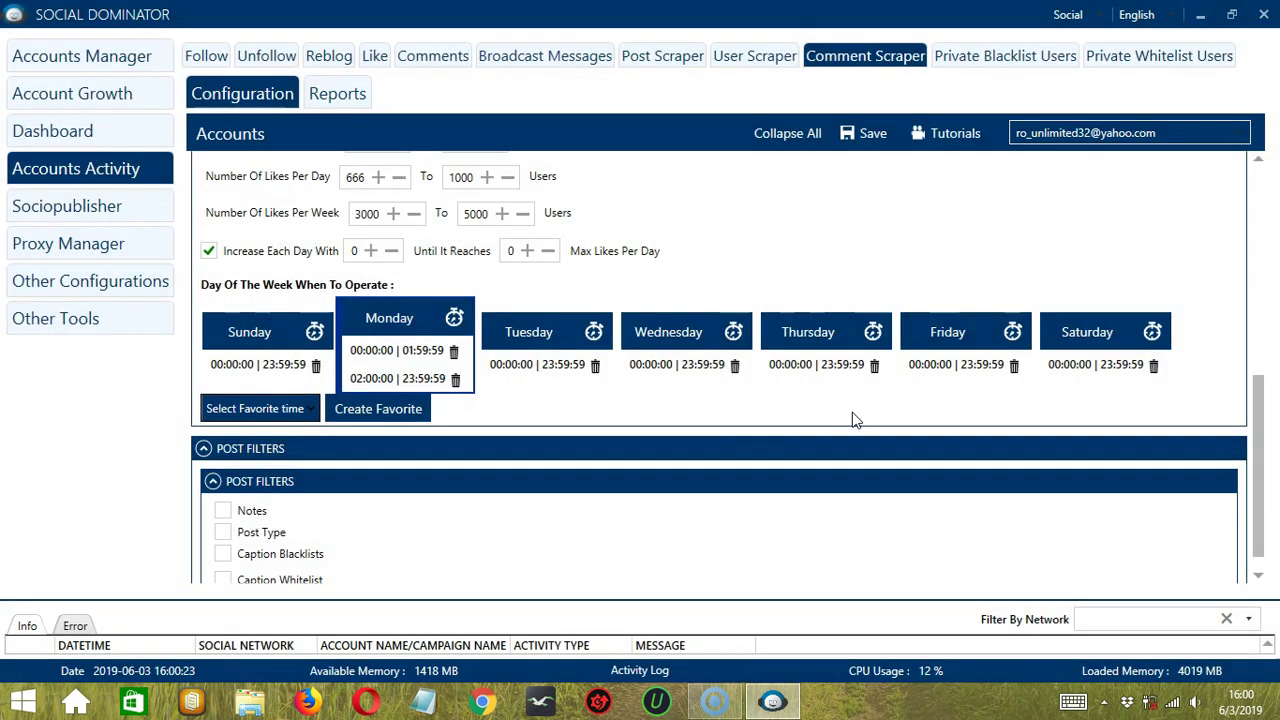
left_click(289, 412)
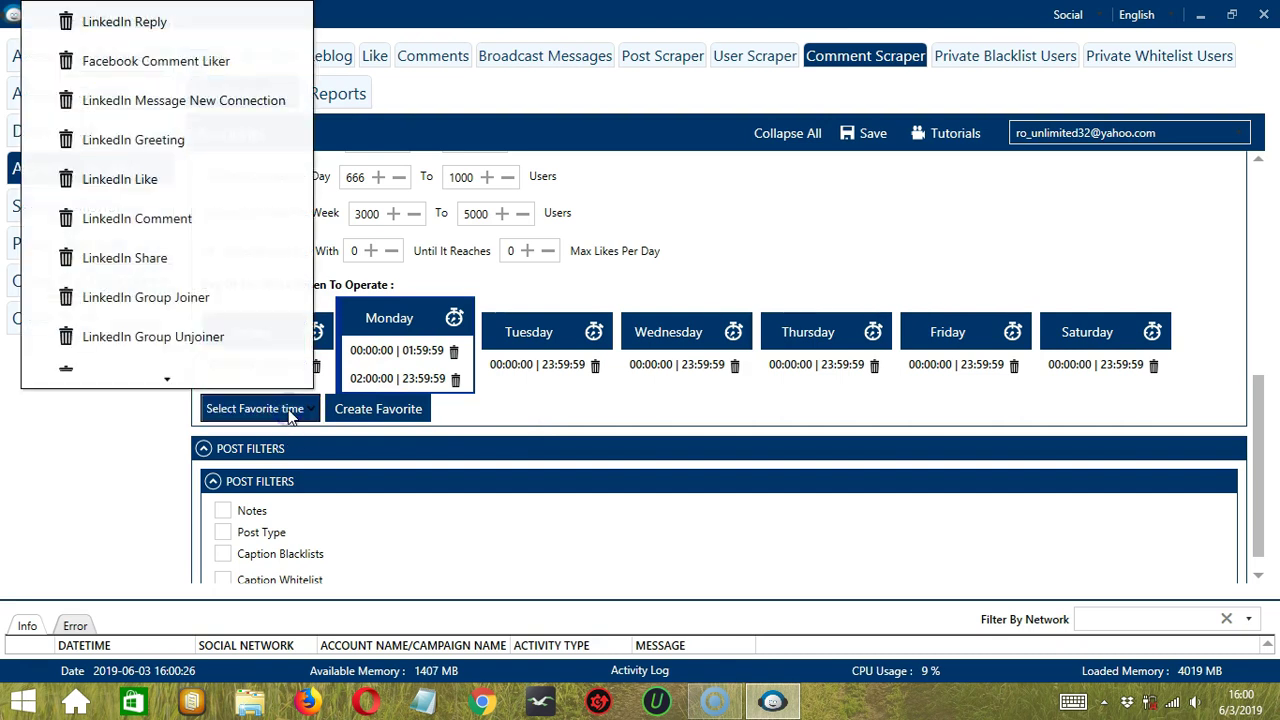
scroll(180, 240, "down", 5)
scroll(180, 248, "down", 5)
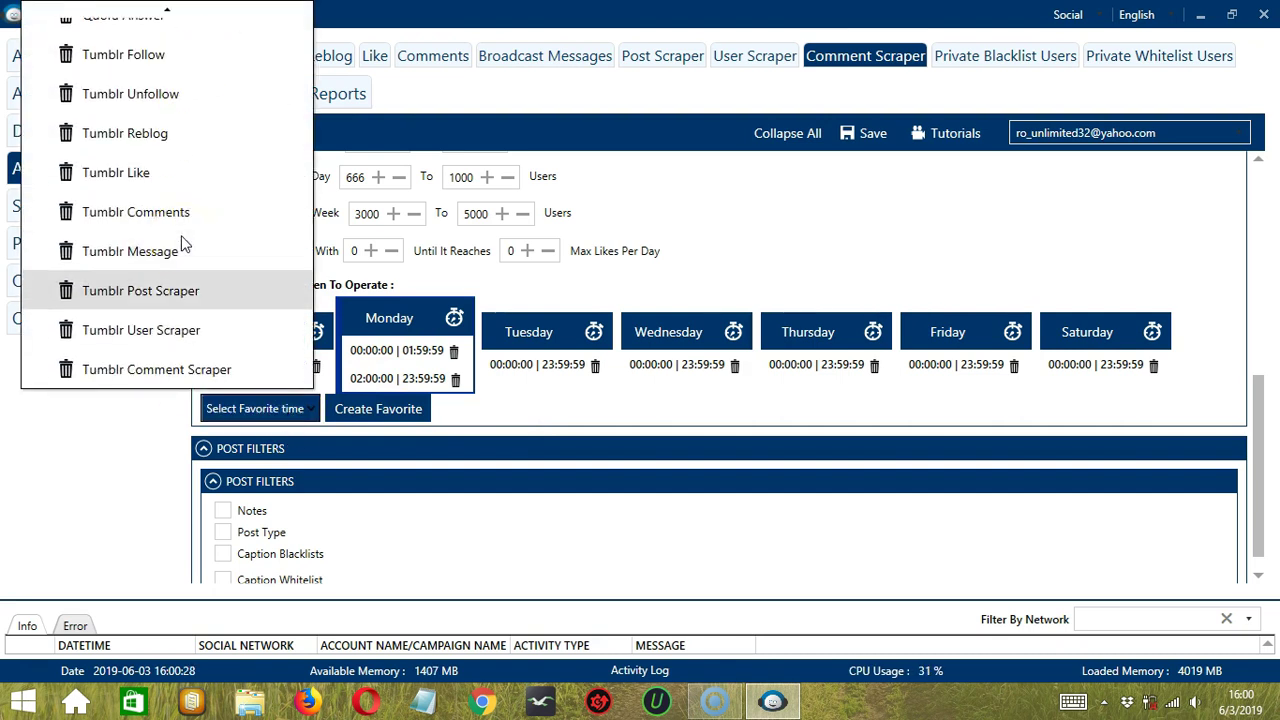
left_click(240, 369)
scroll(621, 546, "down", 1)
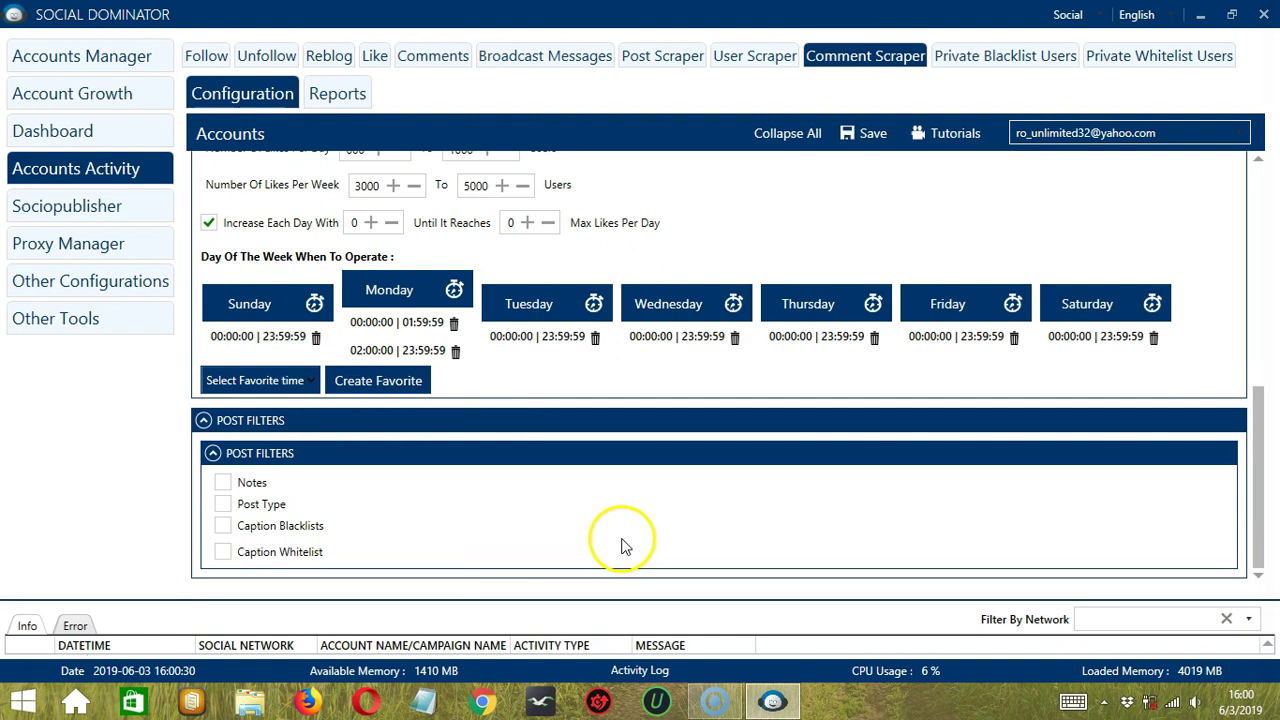
Enable the Notes (10 to 20), Post Type and Caption Blacklists filters, entering 'politics'
left_click(534, 522)
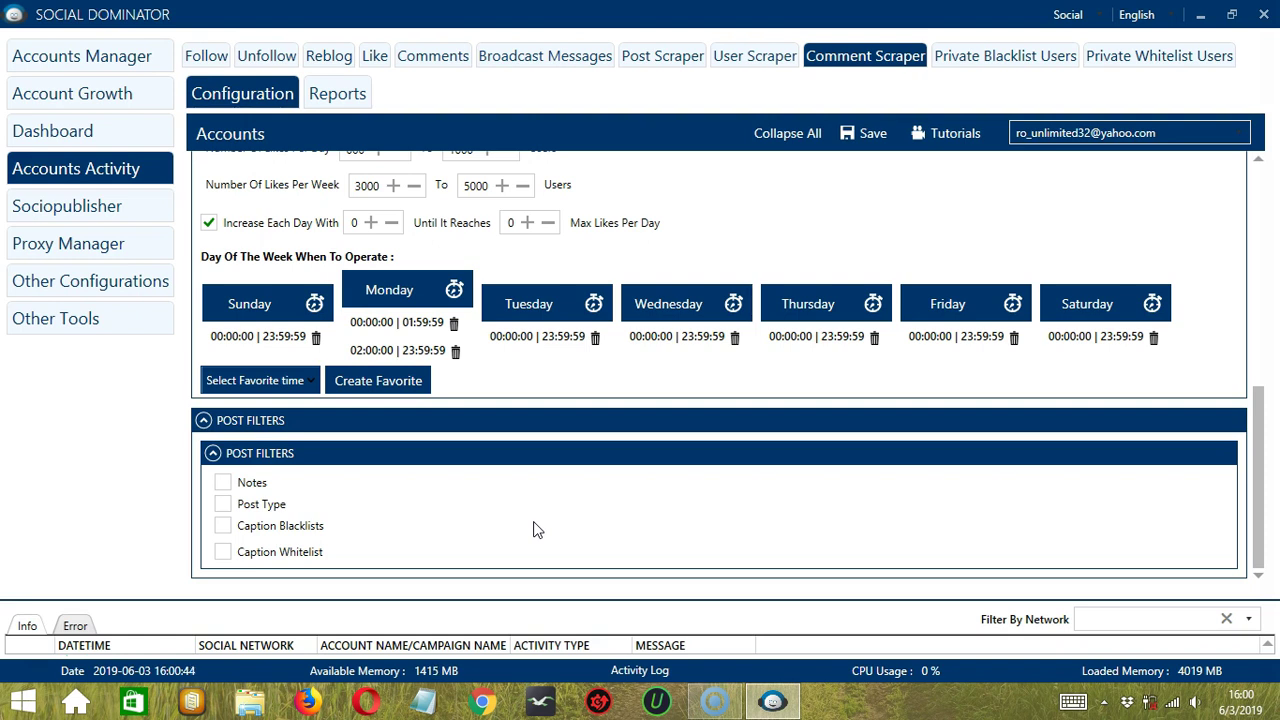
left_click(222, 482)
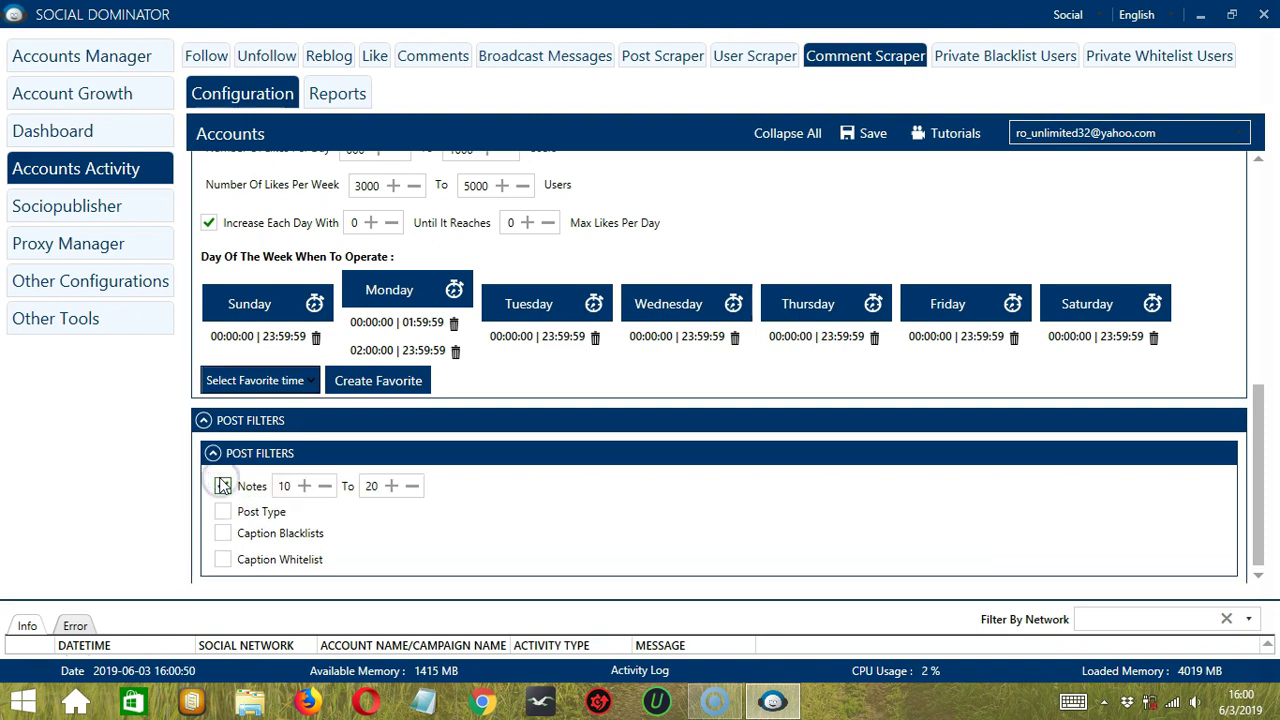
left_click(222, 485)
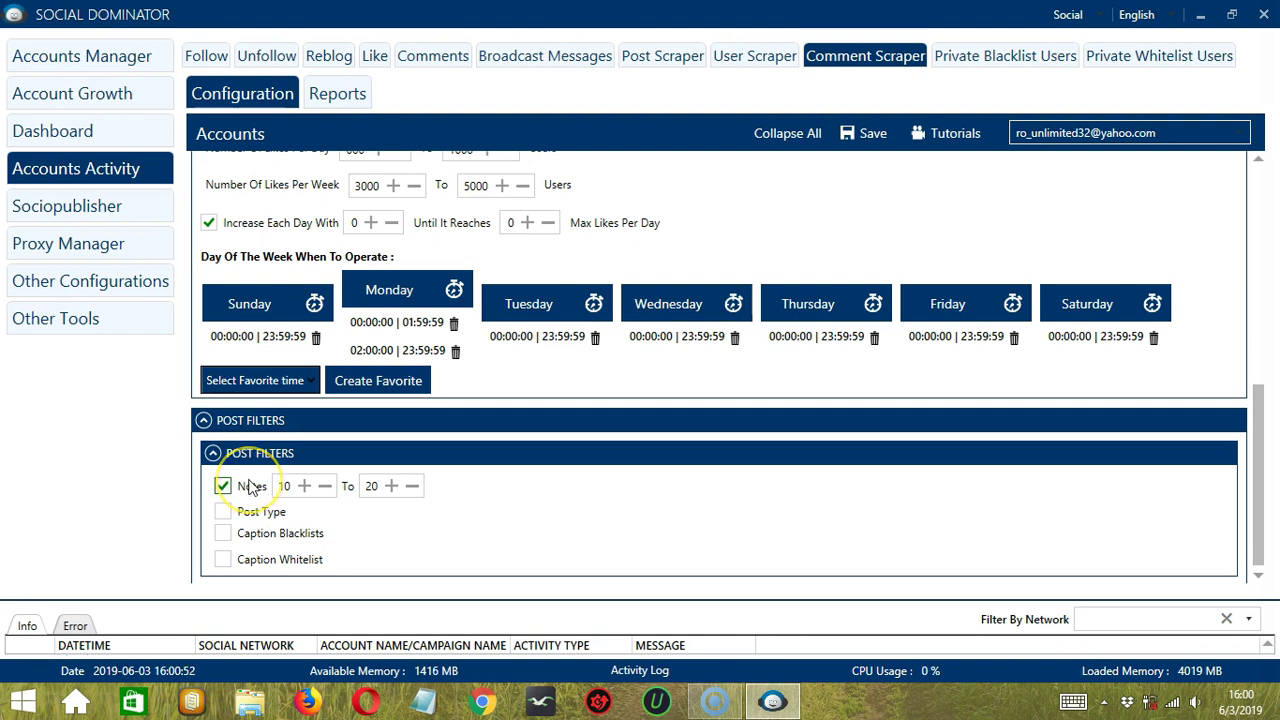
scroll(372, 525, "down", 1)
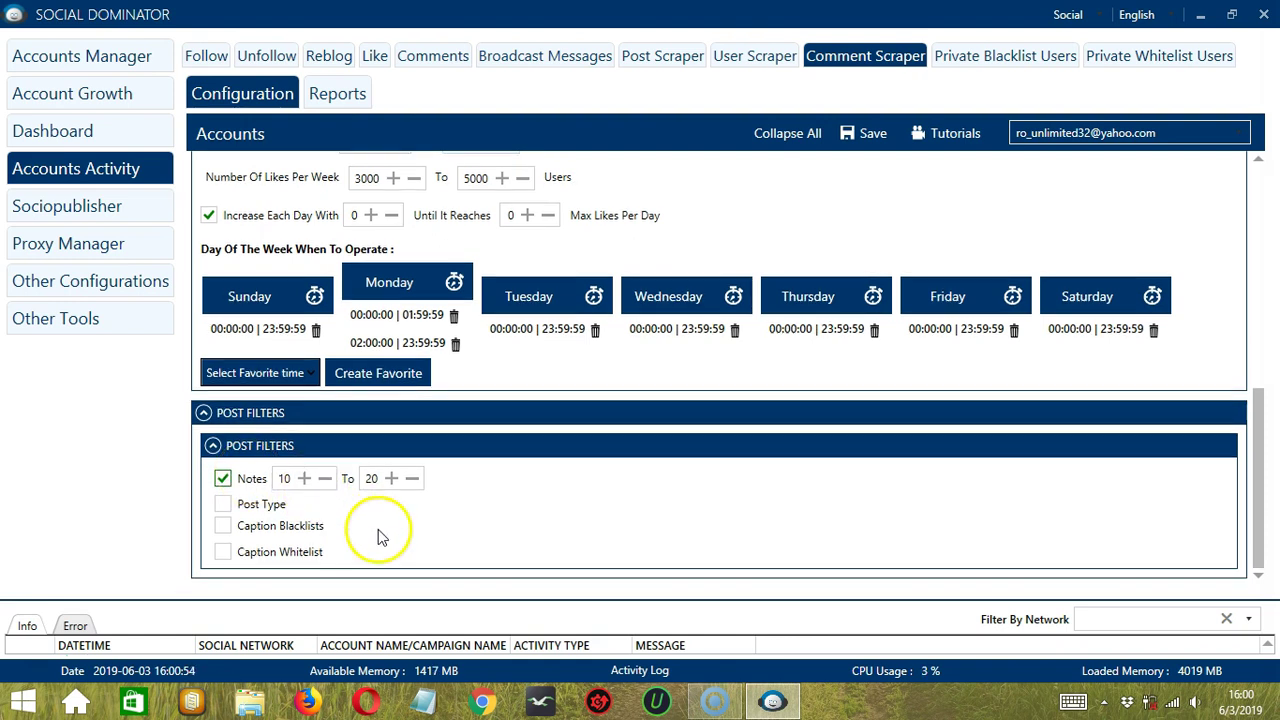
left_click(244, 512)
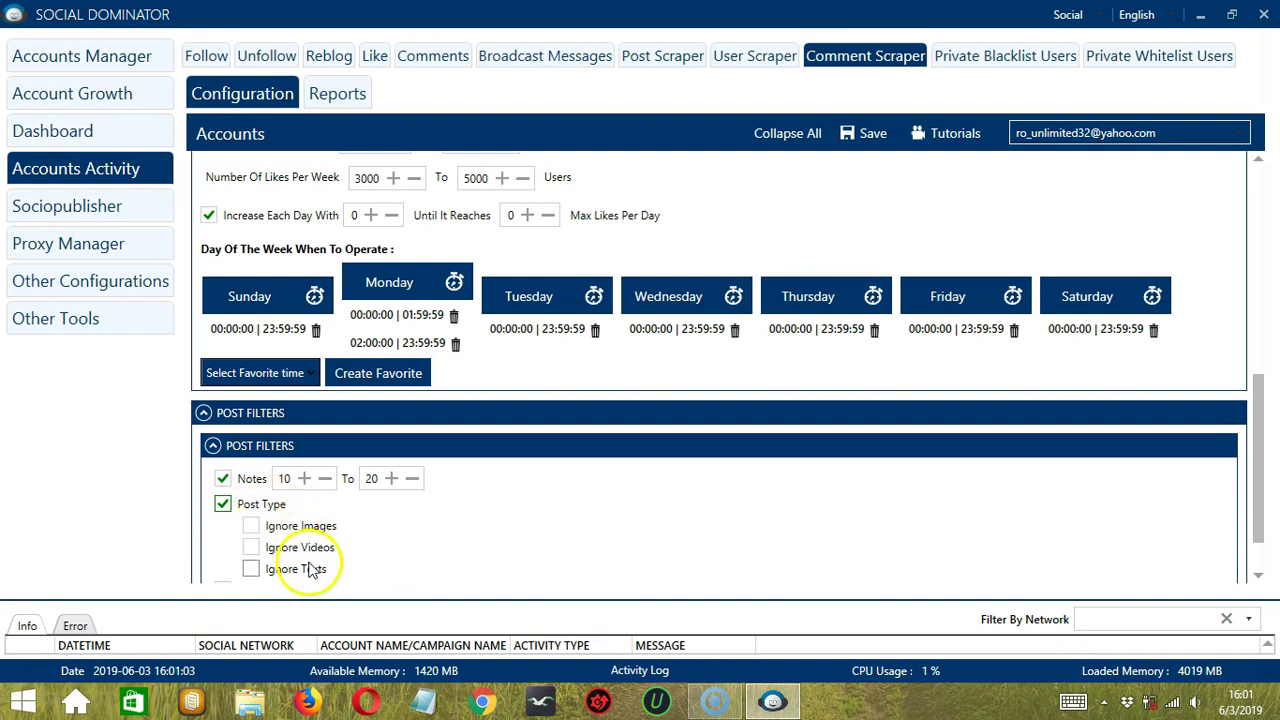
scroll(475, 558, "down", 2)
left_click(222, 526)
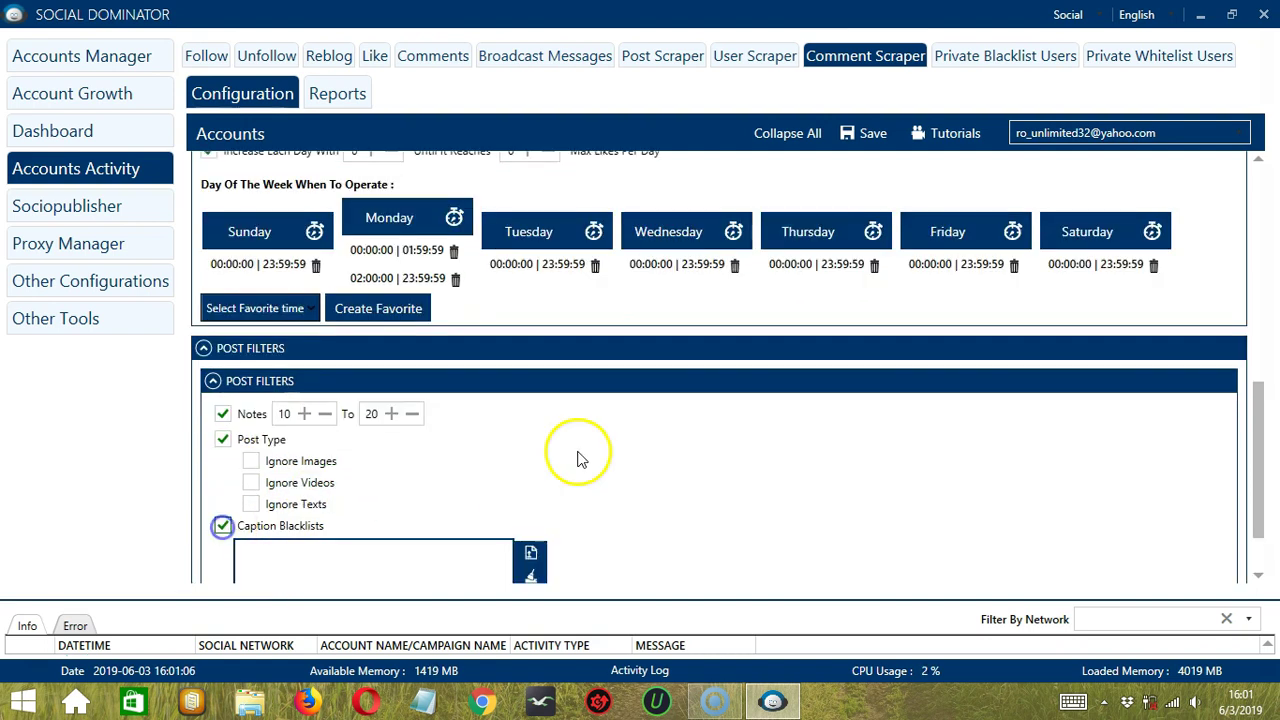
scroll(580, 458, "down", 2)
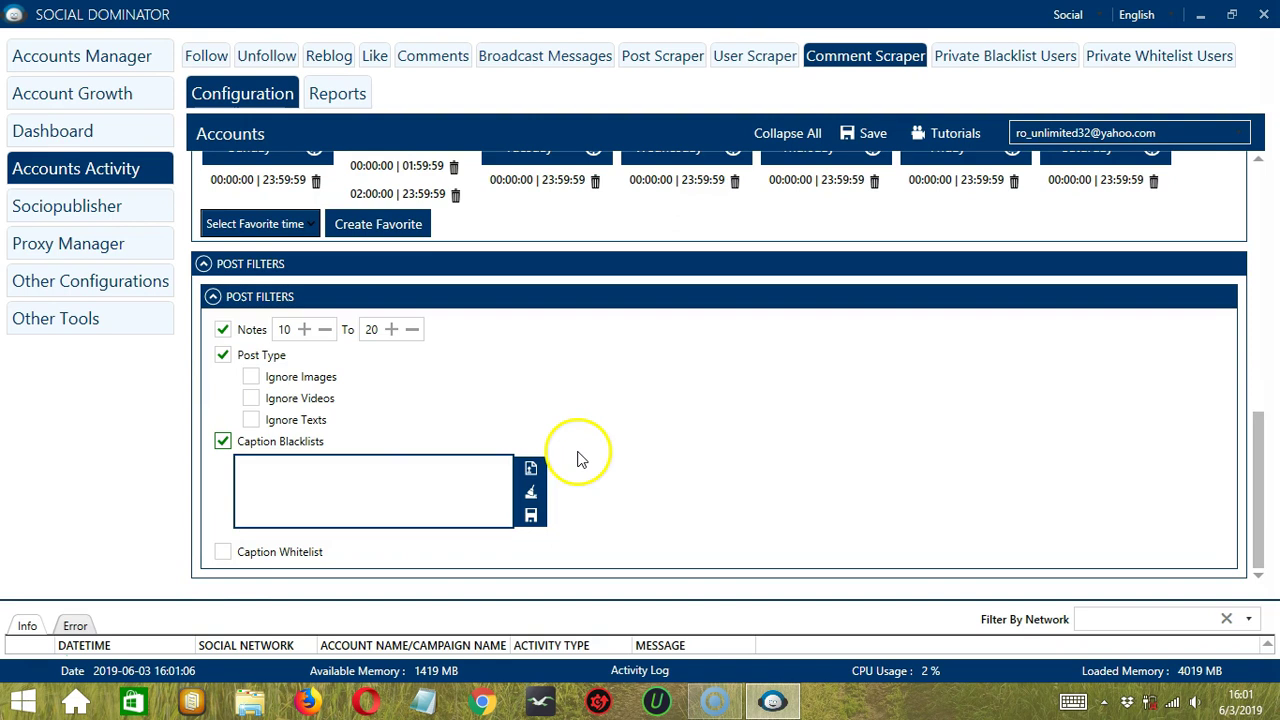
left_click(349, 476)
type("politics")
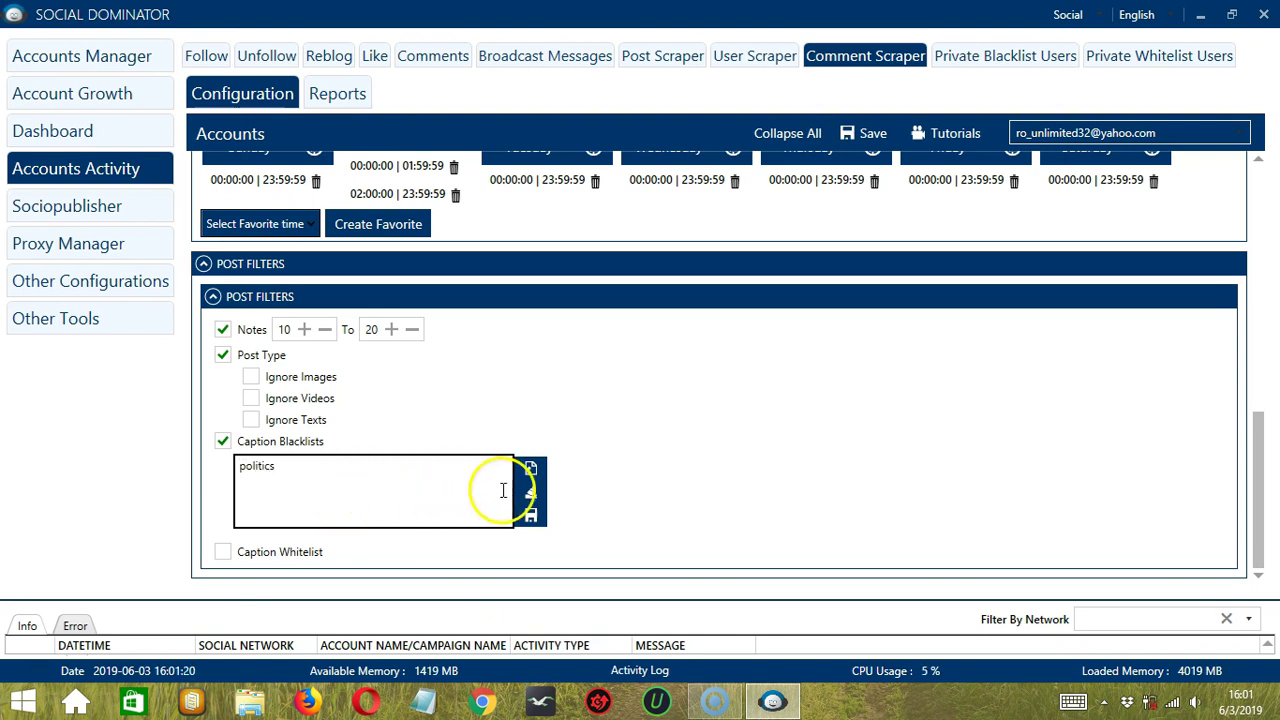
Clear the caption blacklist and load its words from blacklist.txt on the Desktop
left_click(533, 494)
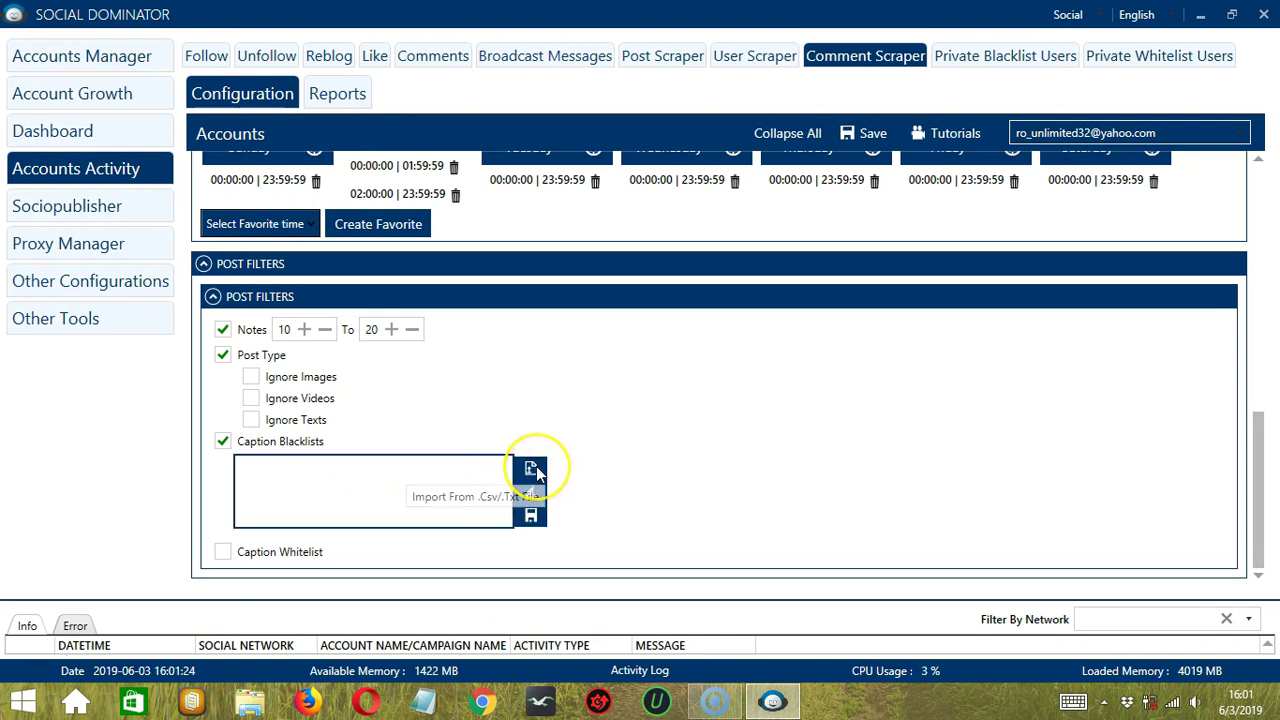
left_click(532, 468)
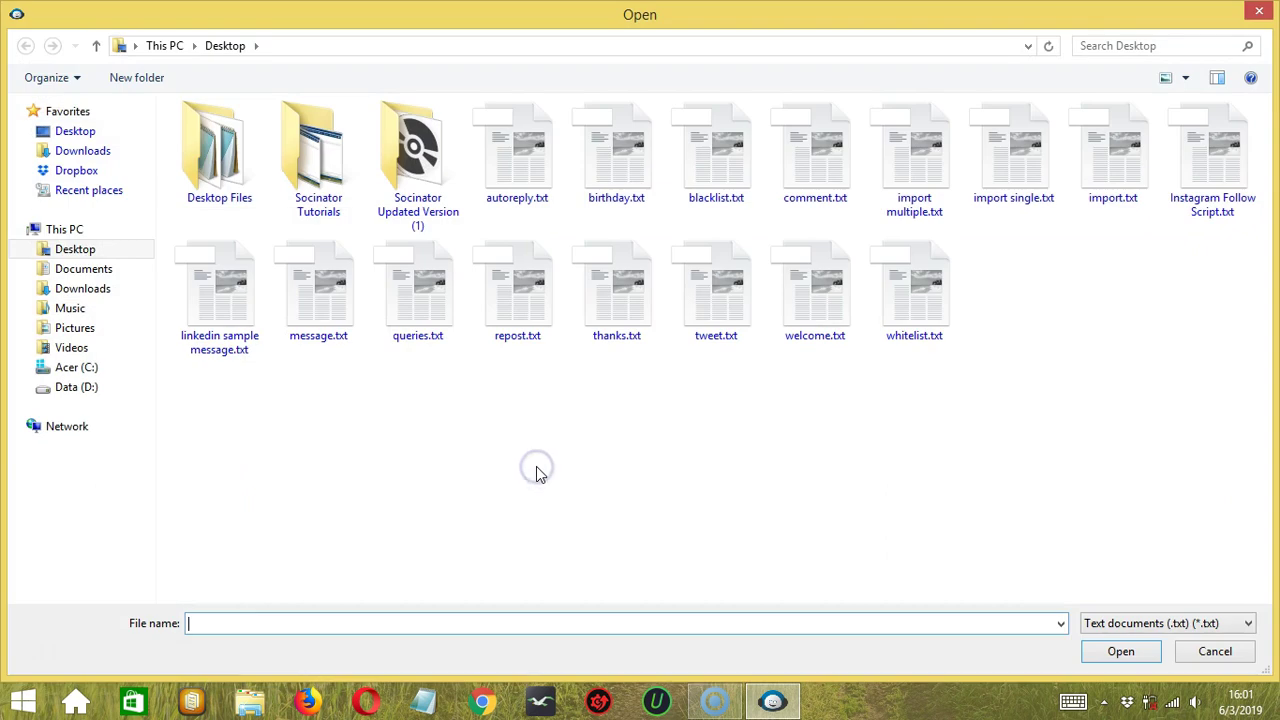
left_click(718, 180)
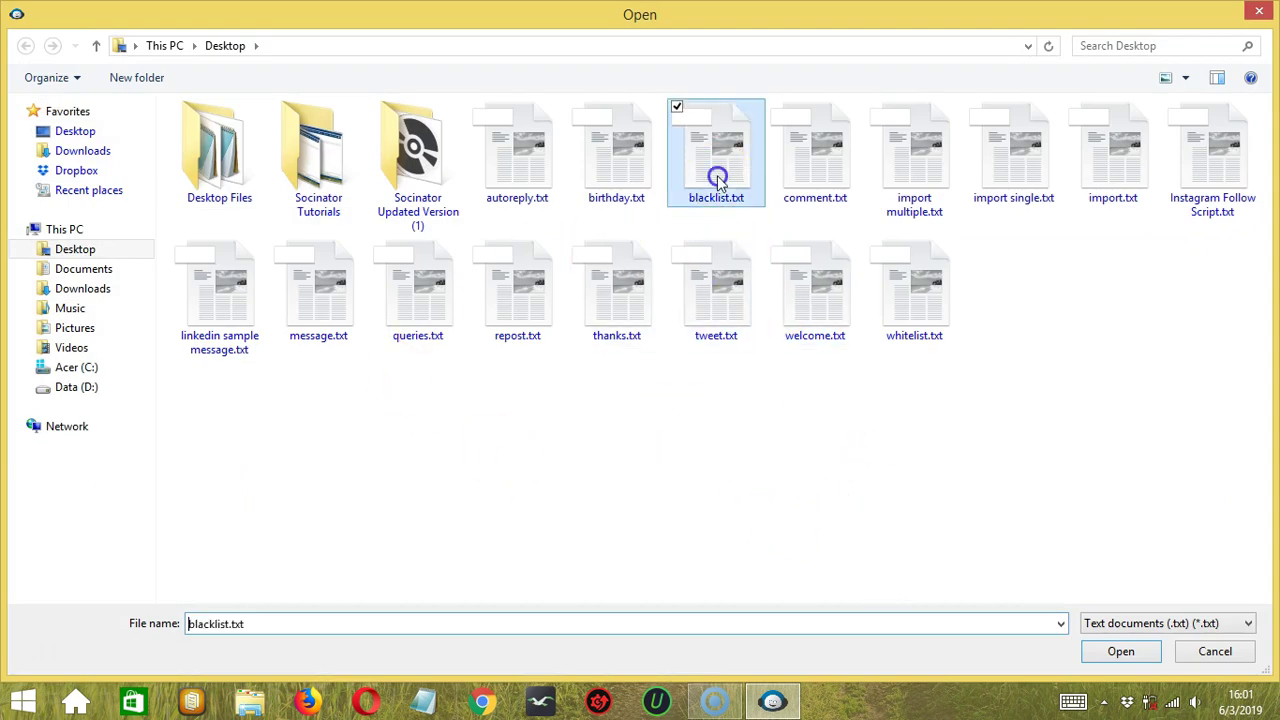
left_click(1110, 652)
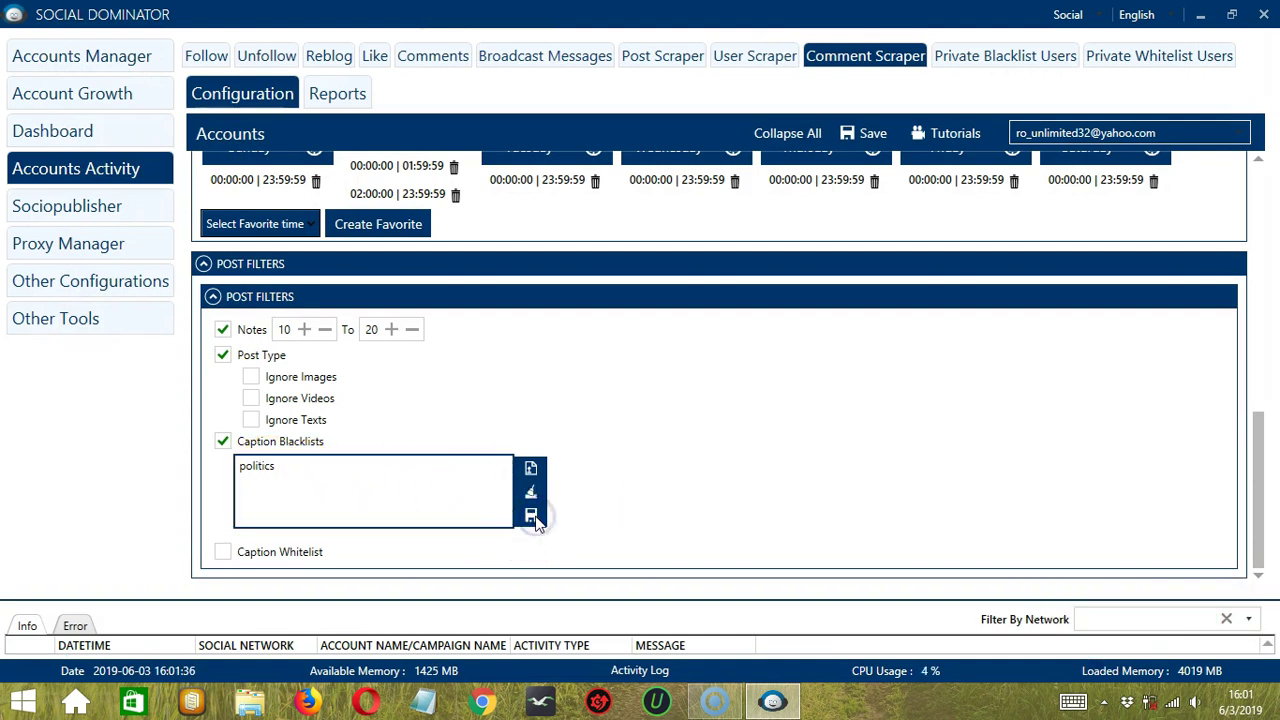
Enable Caption Whitelist, enter the word 'cats', and save the whitelist
left_click(223, 553)
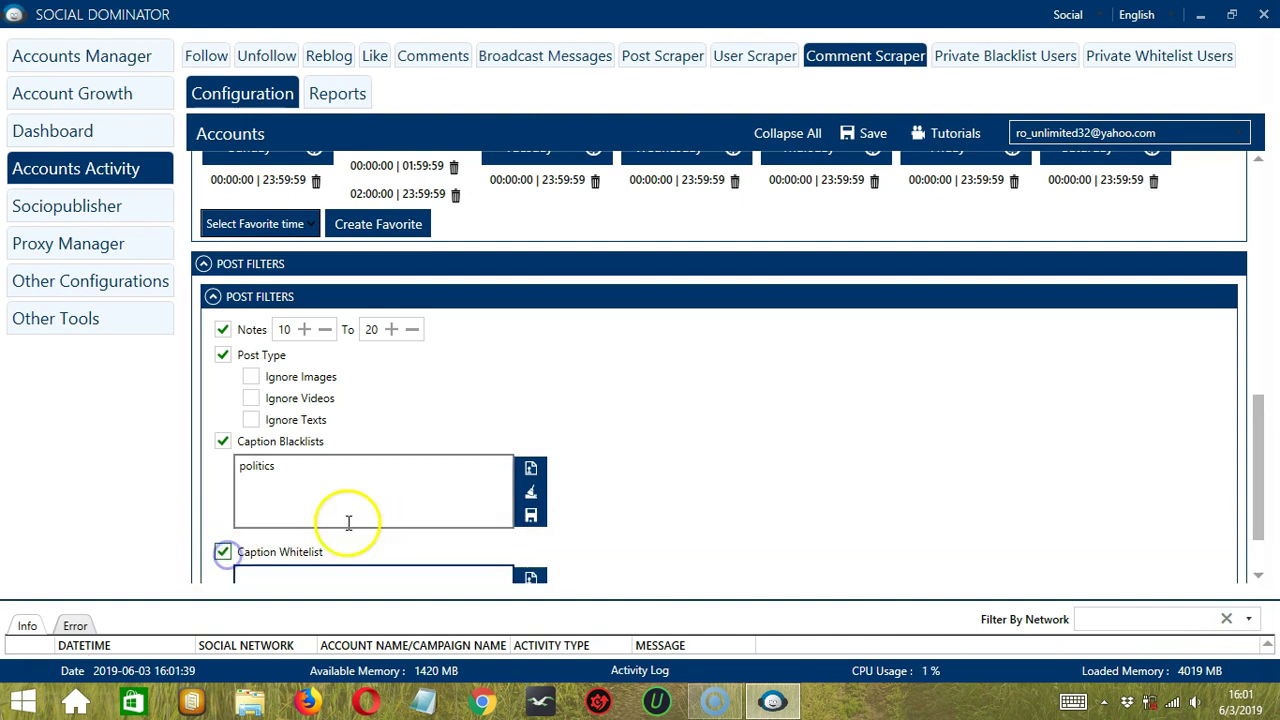
scroll(348, 522, "down", 2)
left_click(271, 513)
type("cats")
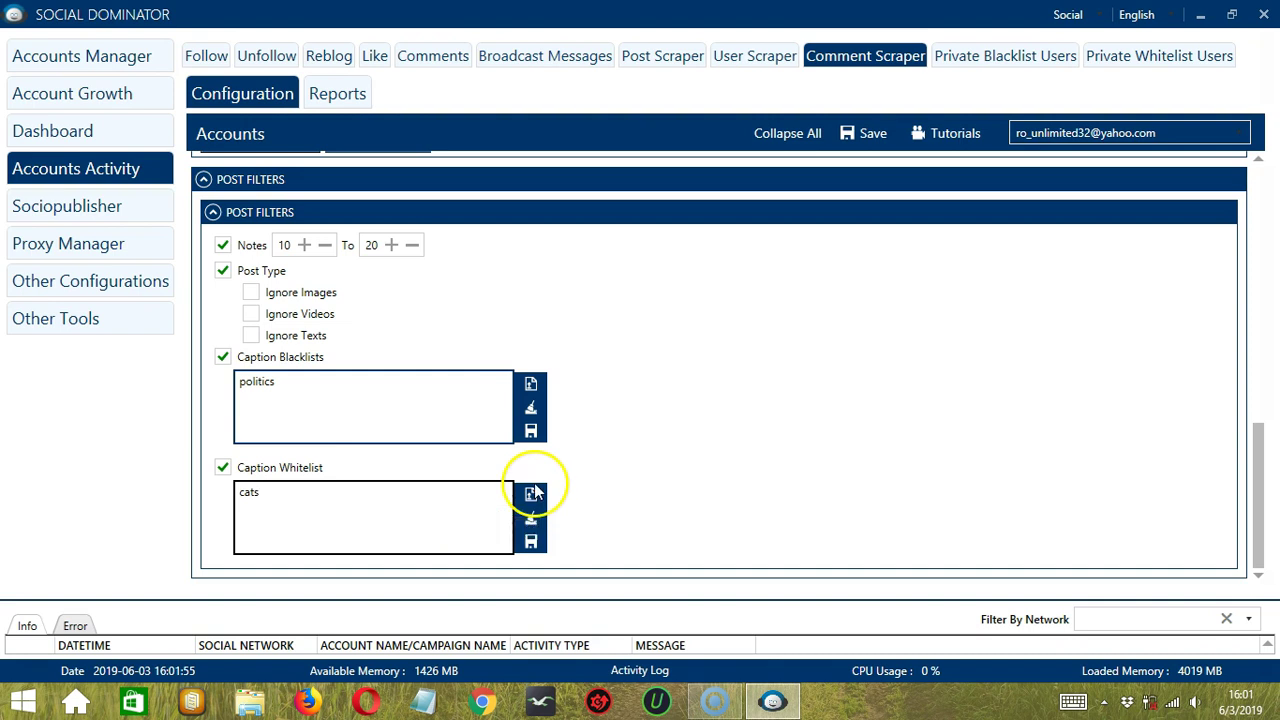
left_click(531, 541)
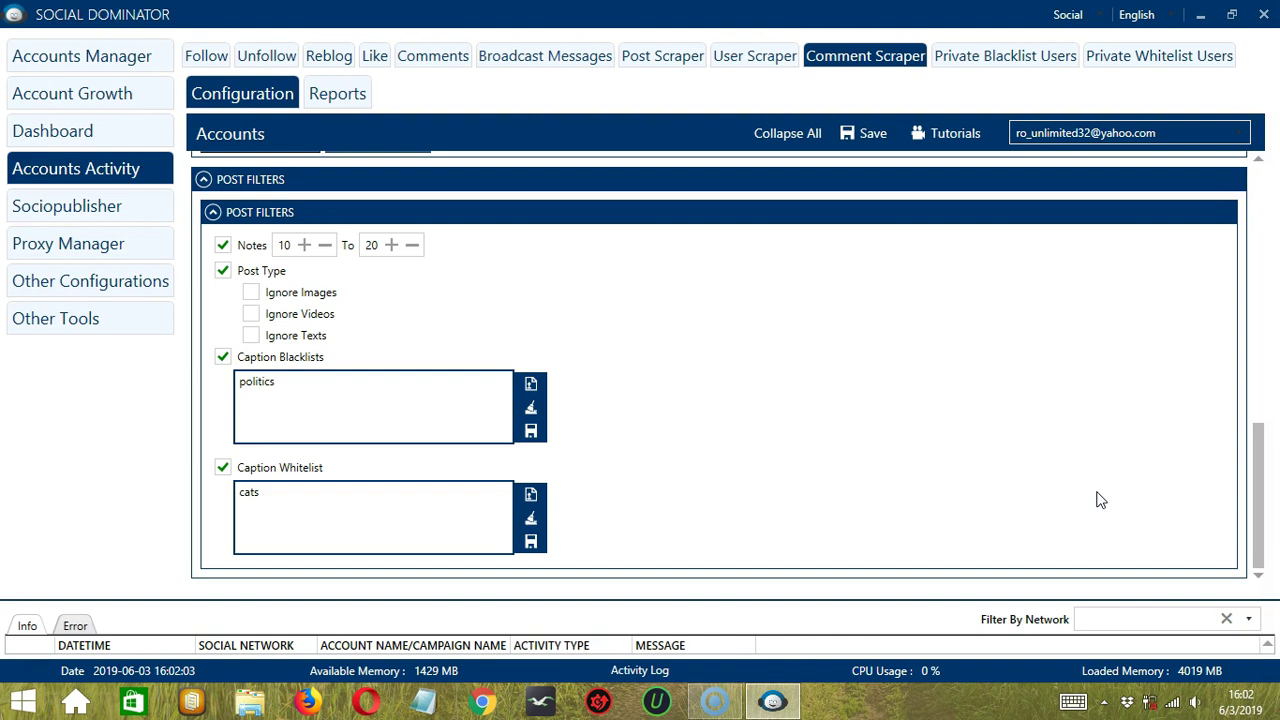
Save the Comment Scraper configuration, confirm the Success message, and set its status to Active
left_click(1262, 166)
left_click(866, 134)
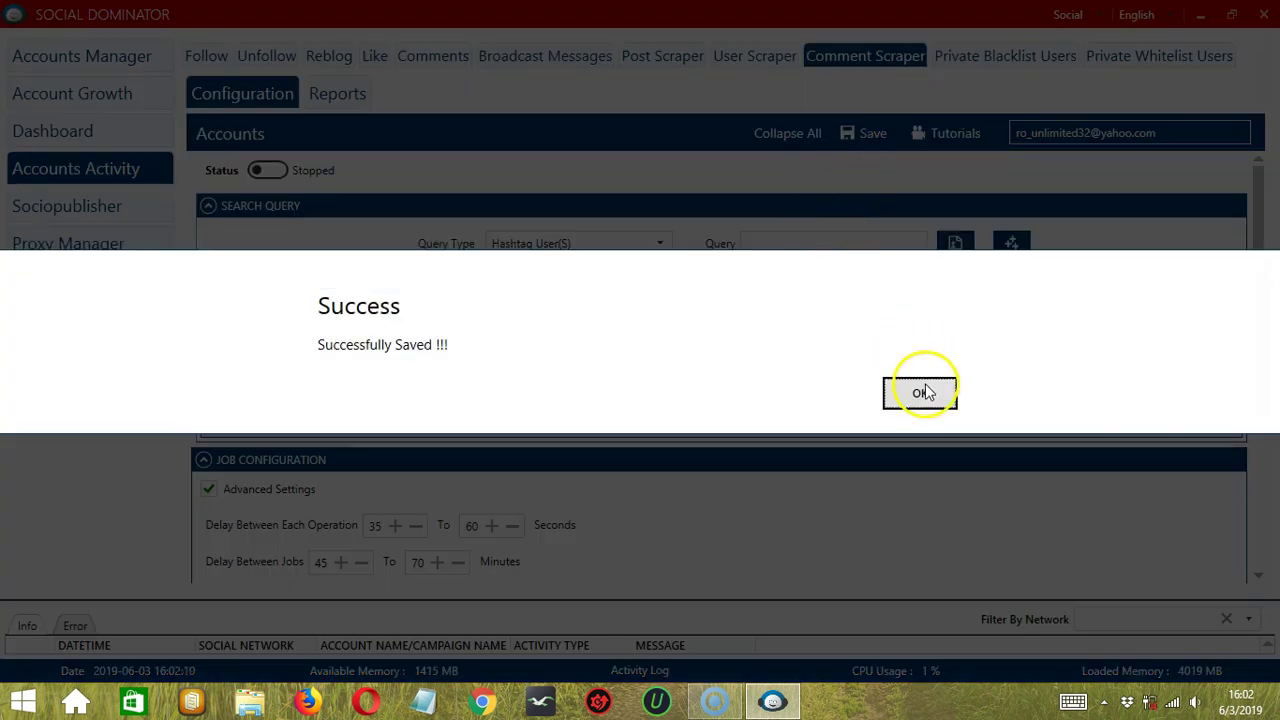
left_click(920, 398)
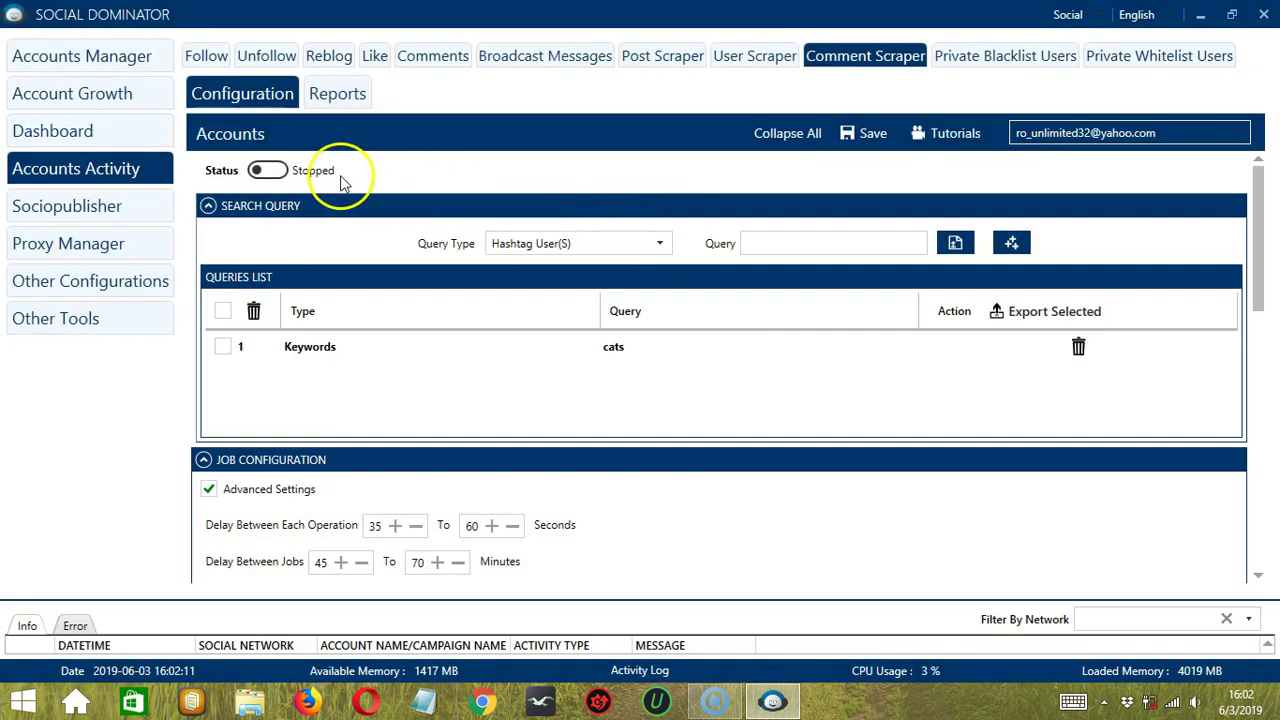
left_click(255, 172)
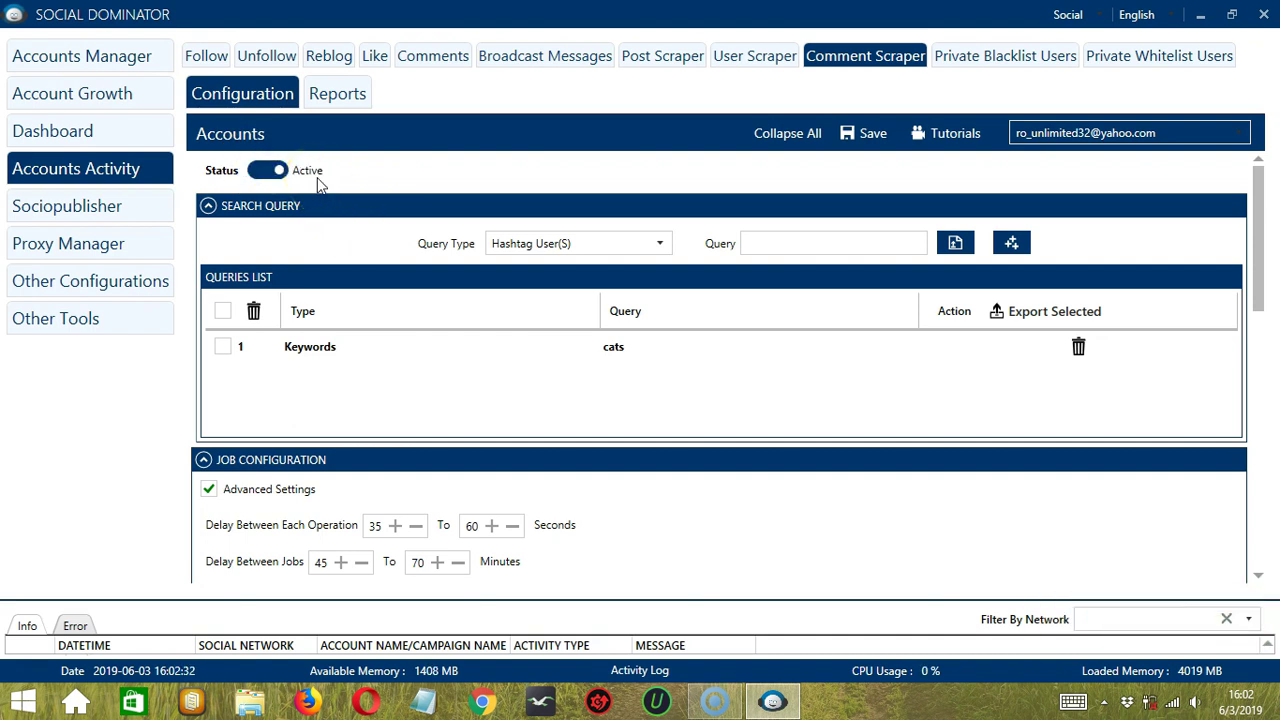
left_click(338, 96)
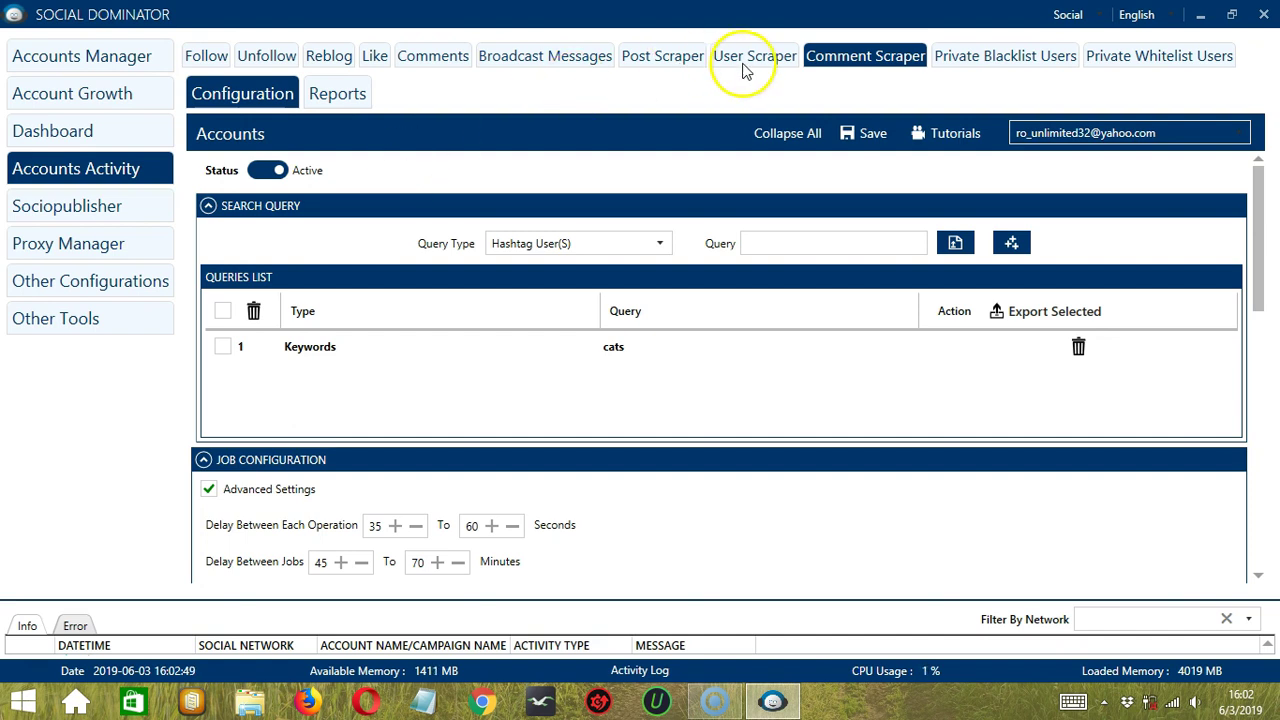
Switch the social network to Tumblr and start a new Comment Scraper campaign under Scraper
left_click(1099, 16)
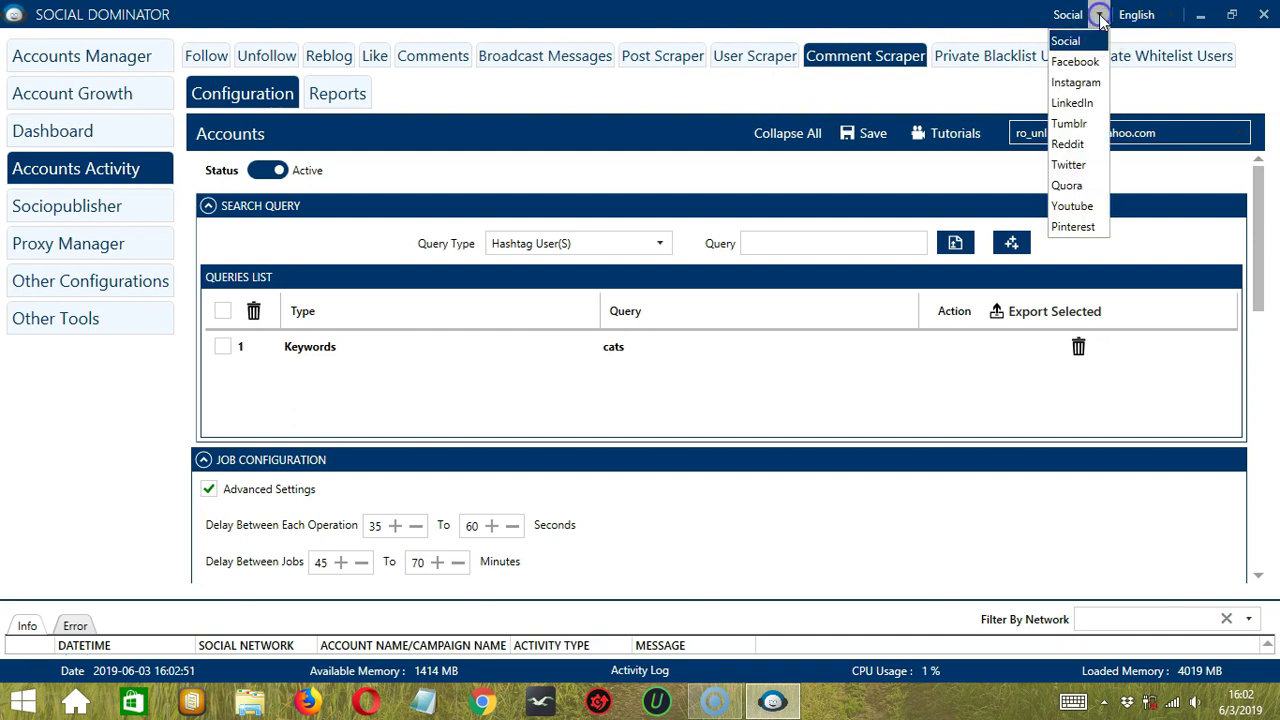
left_click(1093, 126)
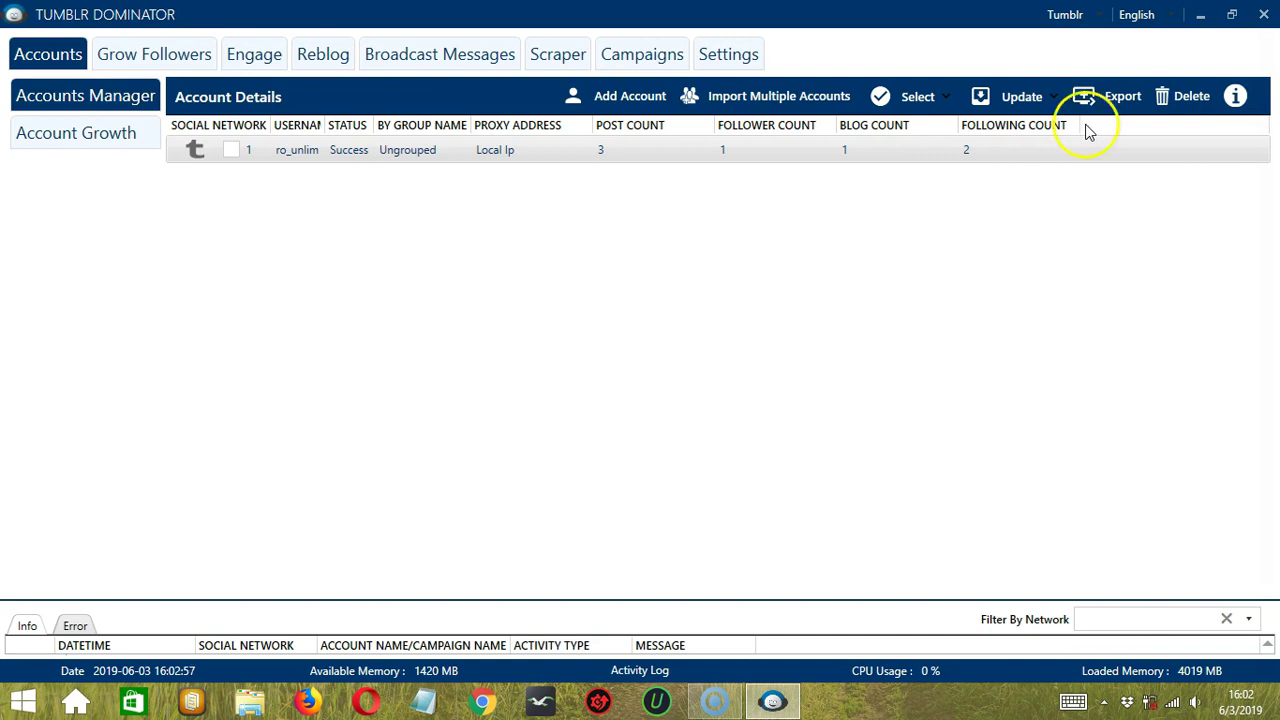
left_click(557, 55)
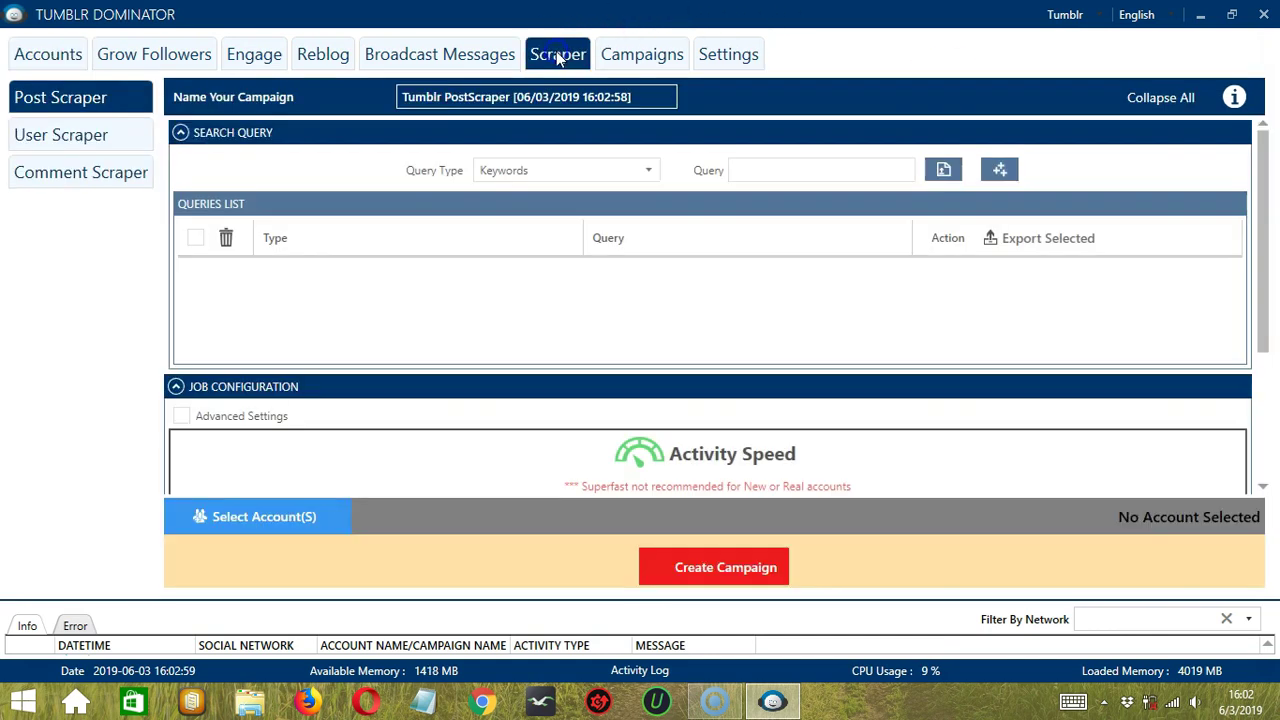
left_click(107, 175)
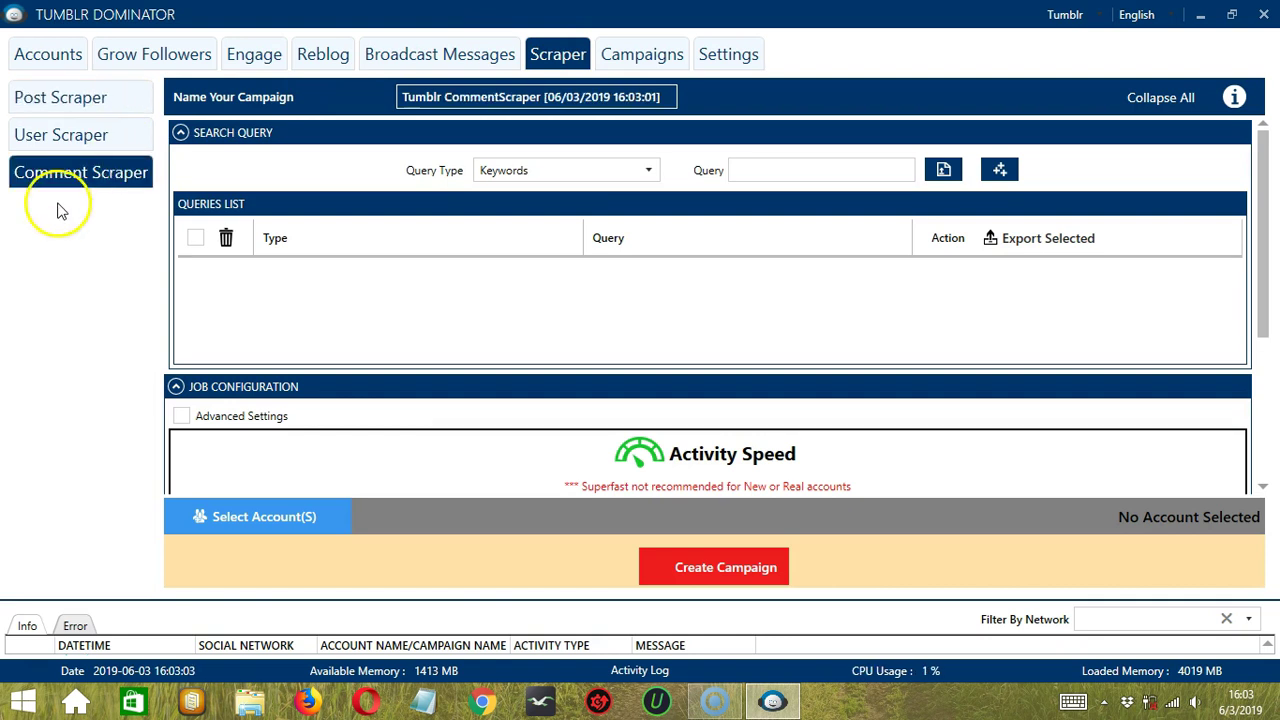
left_click(435, 97)
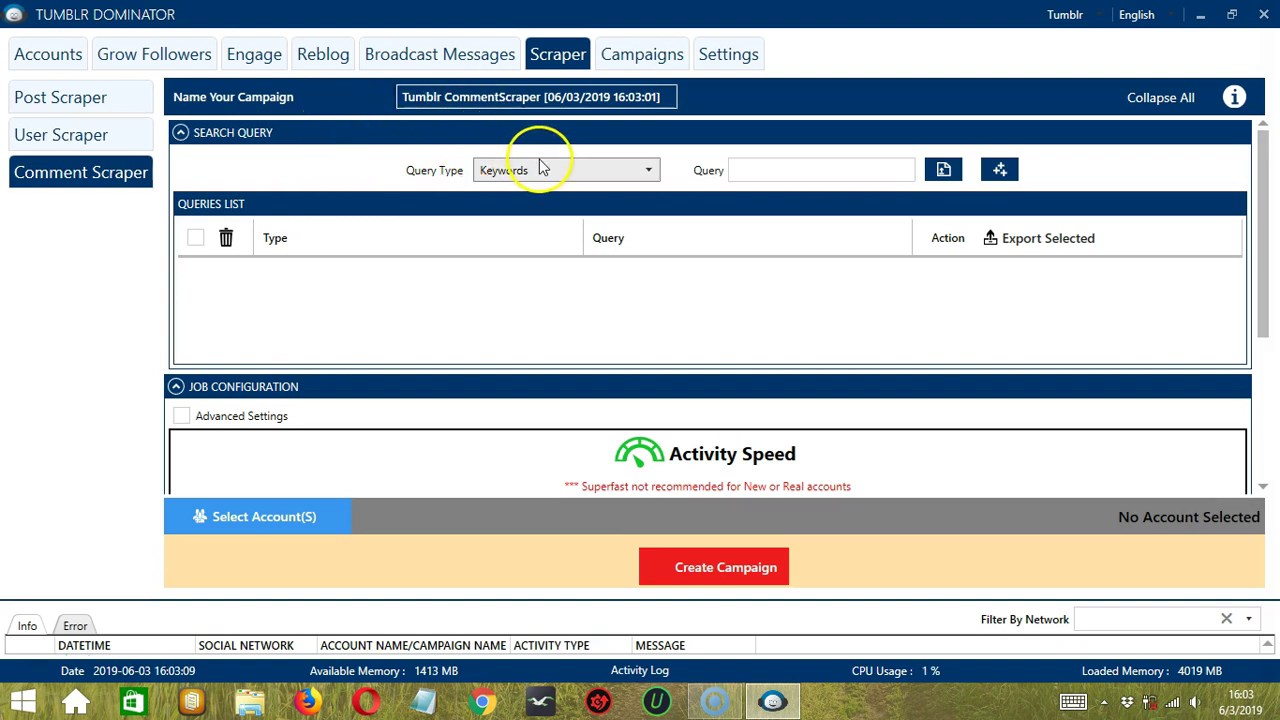
Add 'cats' as a keyword query
left_click(762, 170)
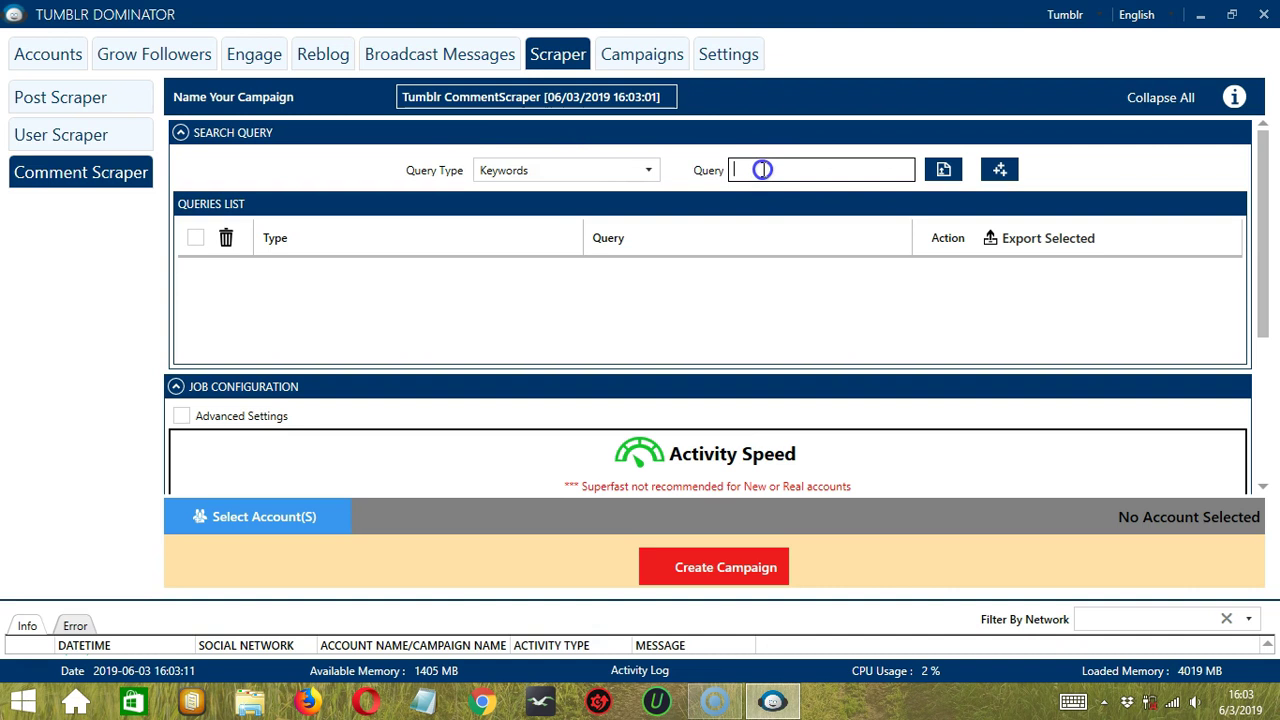
type("cats")
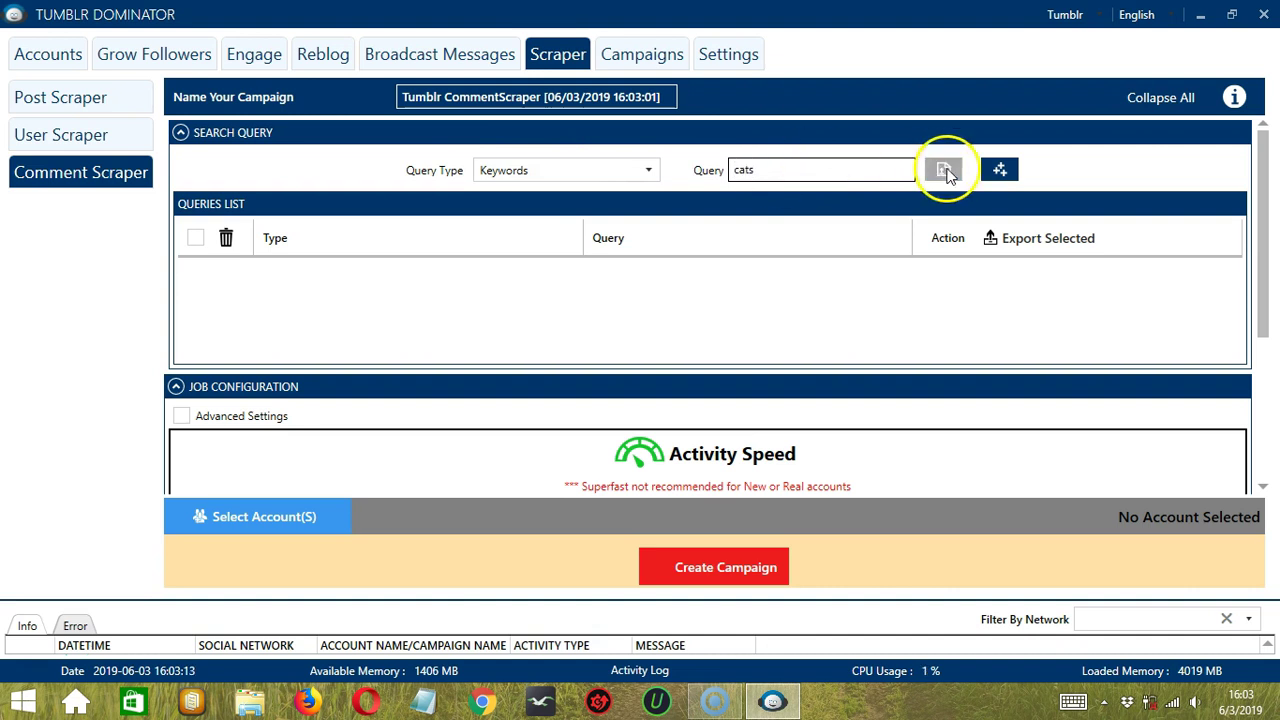
left_click(1000, 170)
Enable the Post Type filter with Ignore Videos checked
scroll(1030, 287, "down", 5)
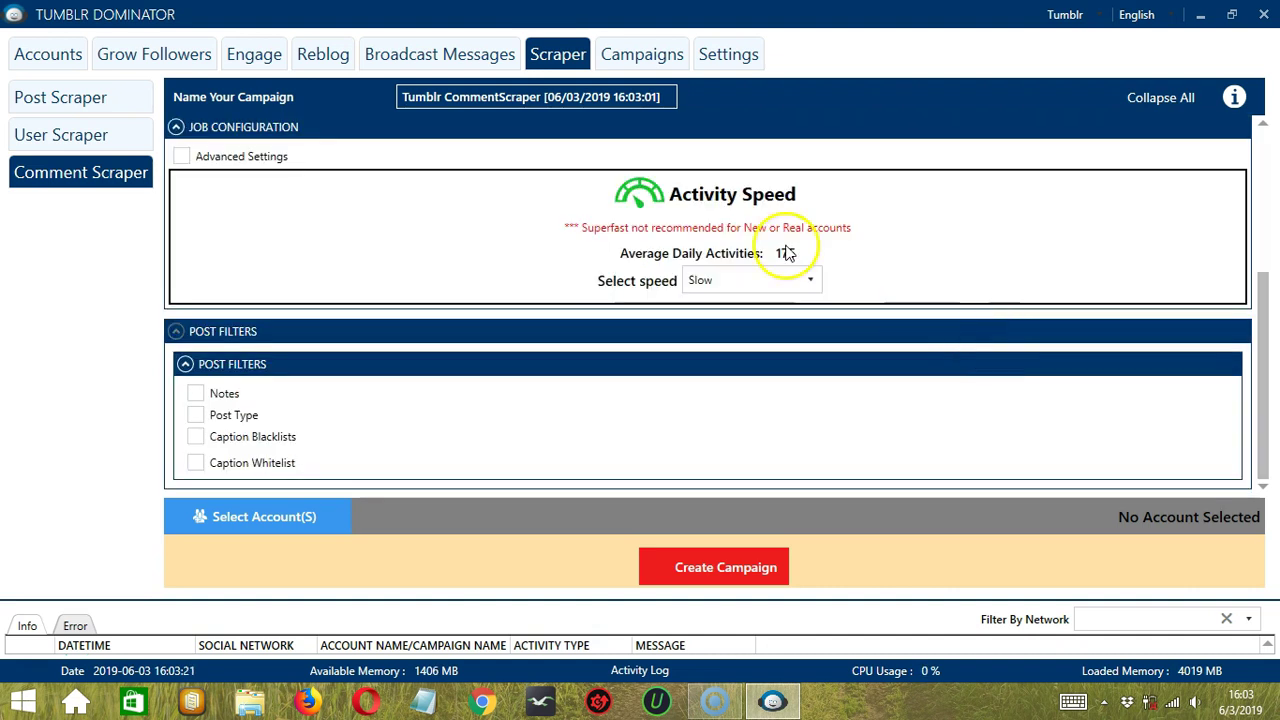
left_click(224, 420)
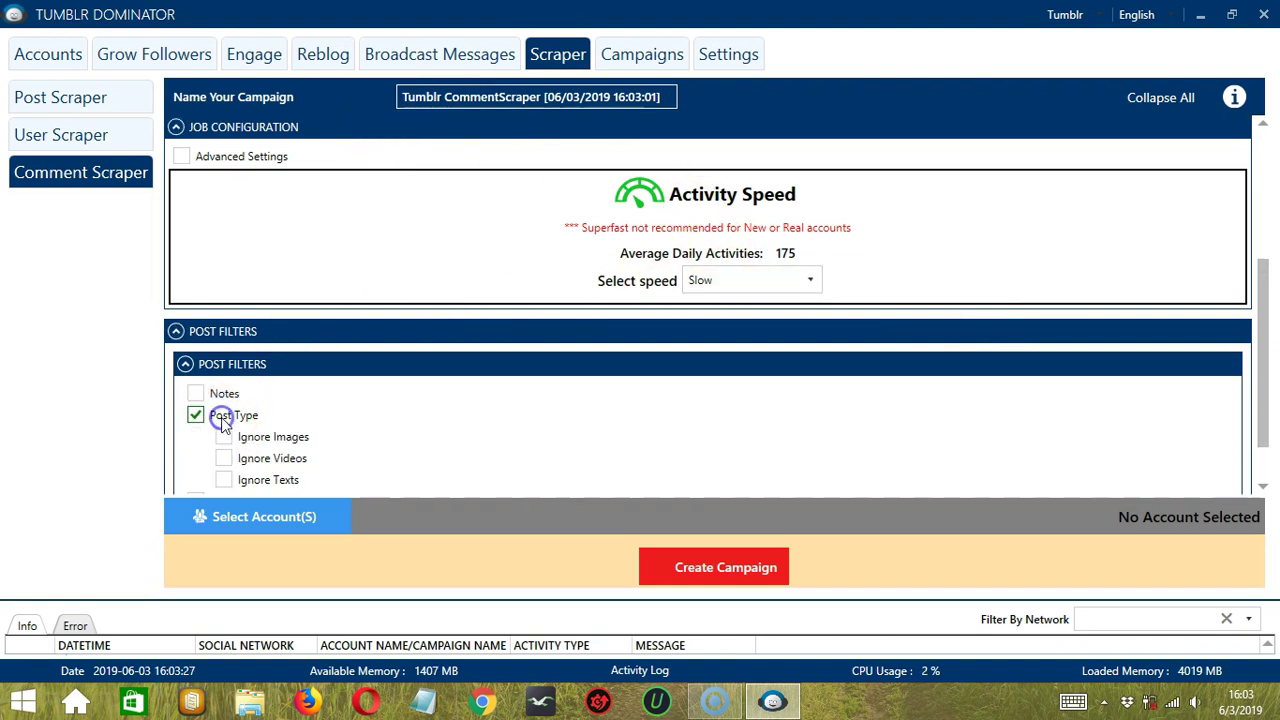
left_click(256, 460)
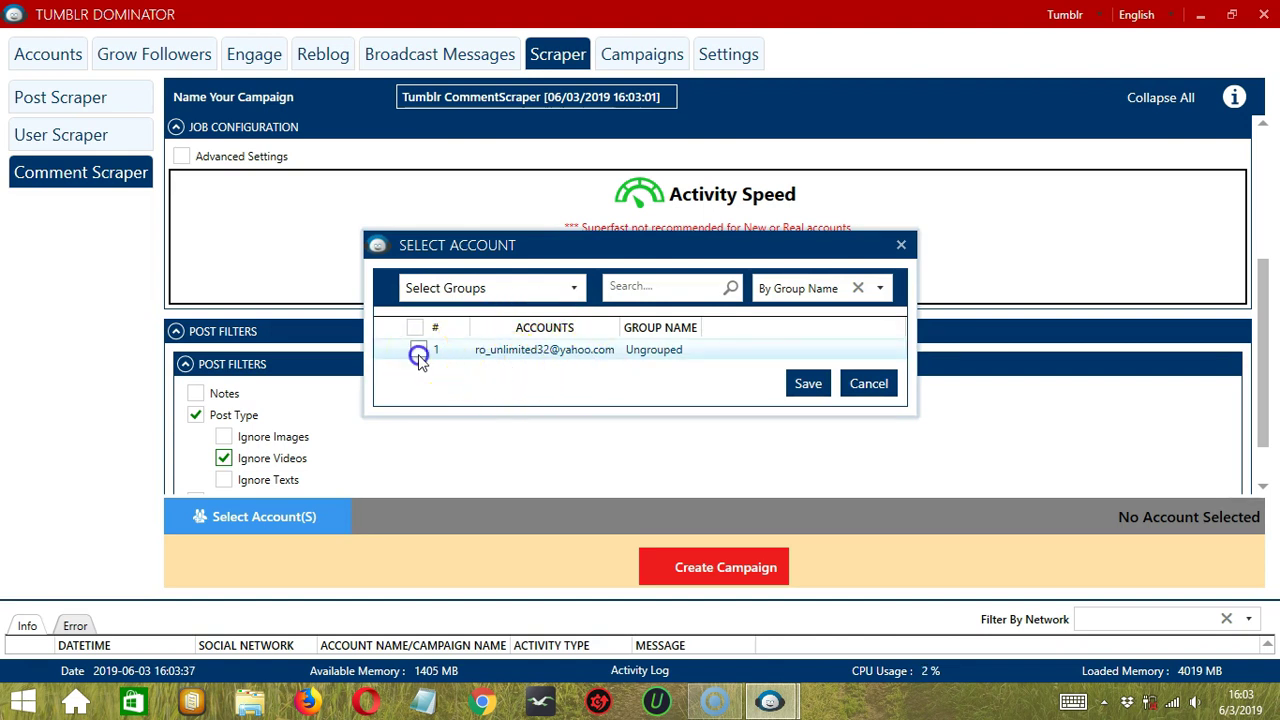
Create the Comment Scraper campaign with the selected account, overriding that account's previous settings
left_click(808, 386)
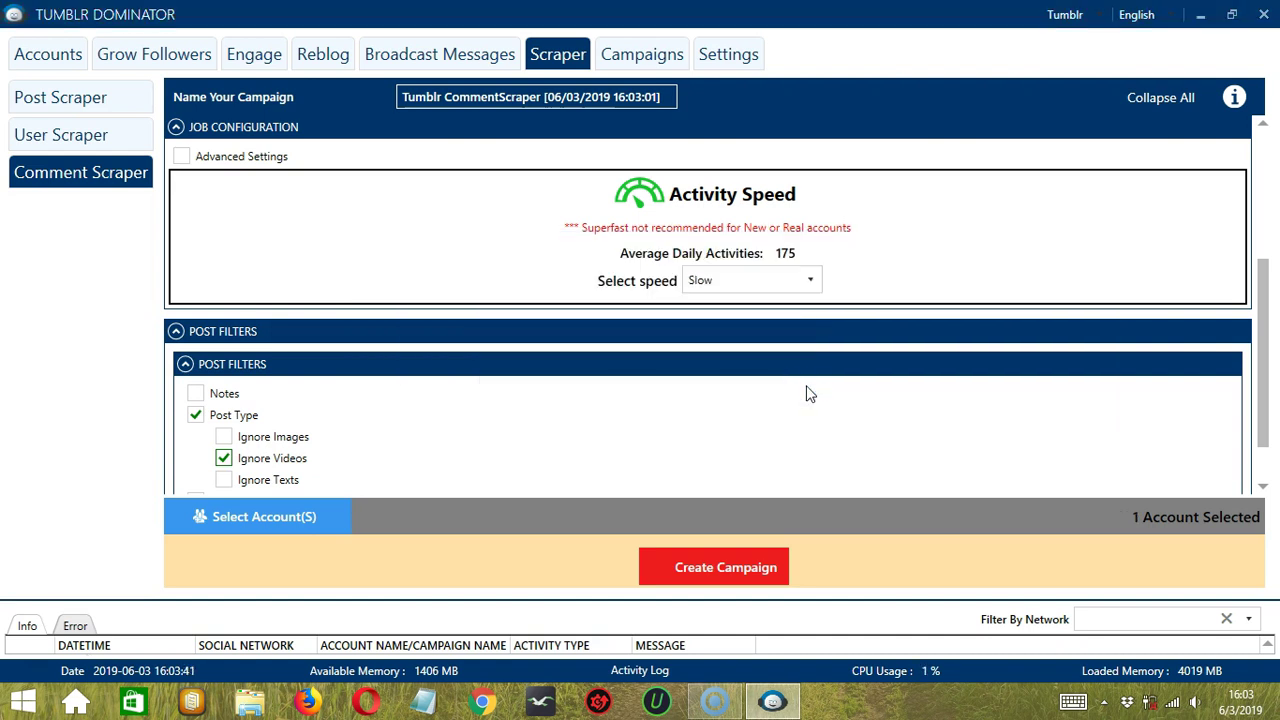
left_click(663, 572)
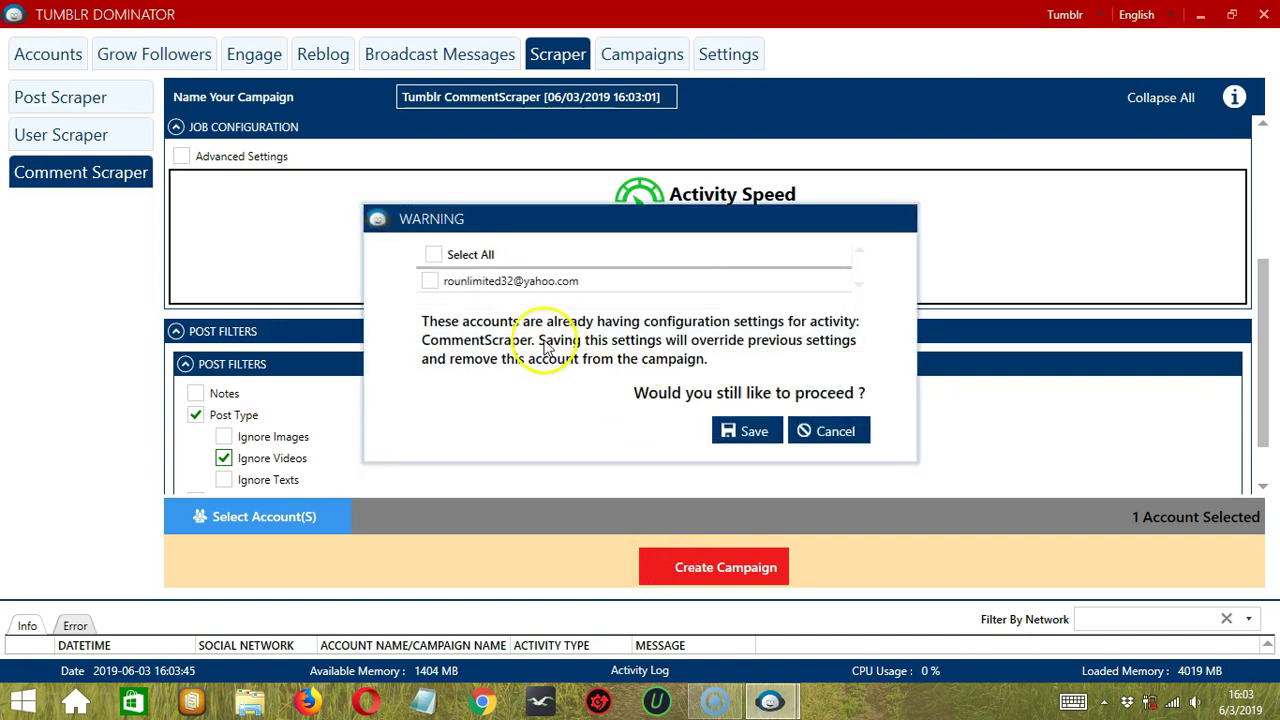
left_click(429, 281)
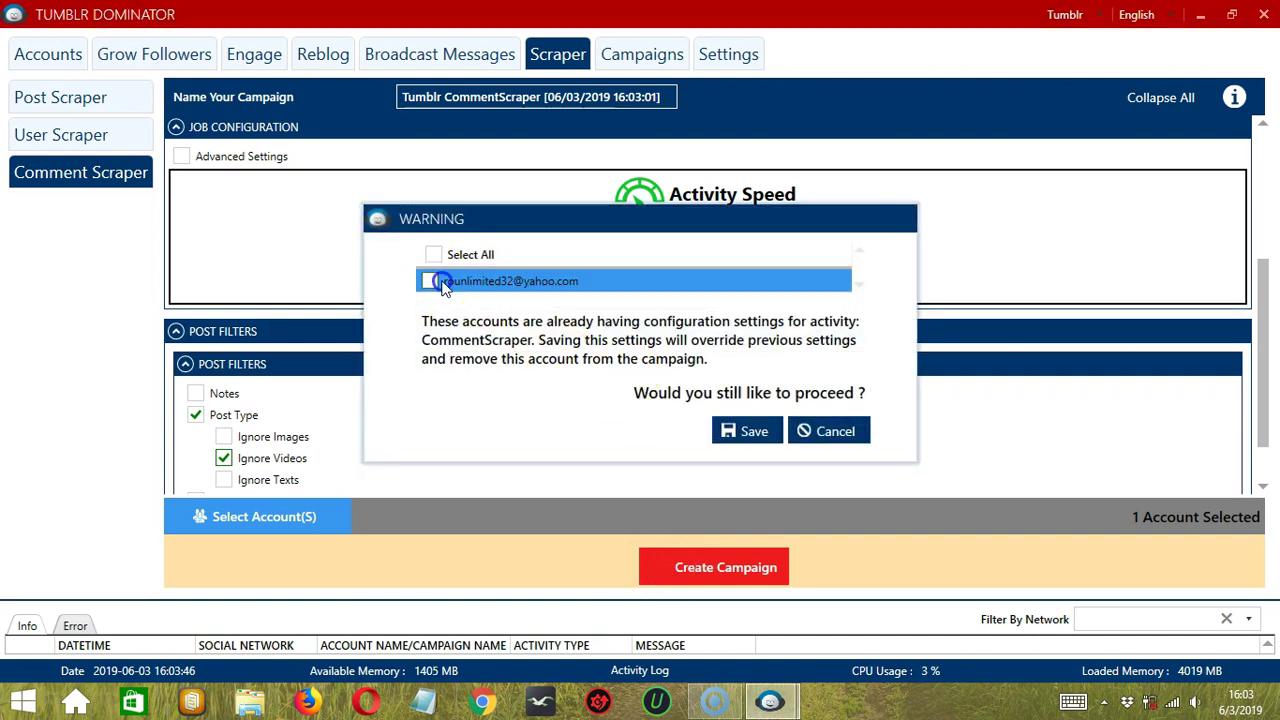
left_click(752, 432)
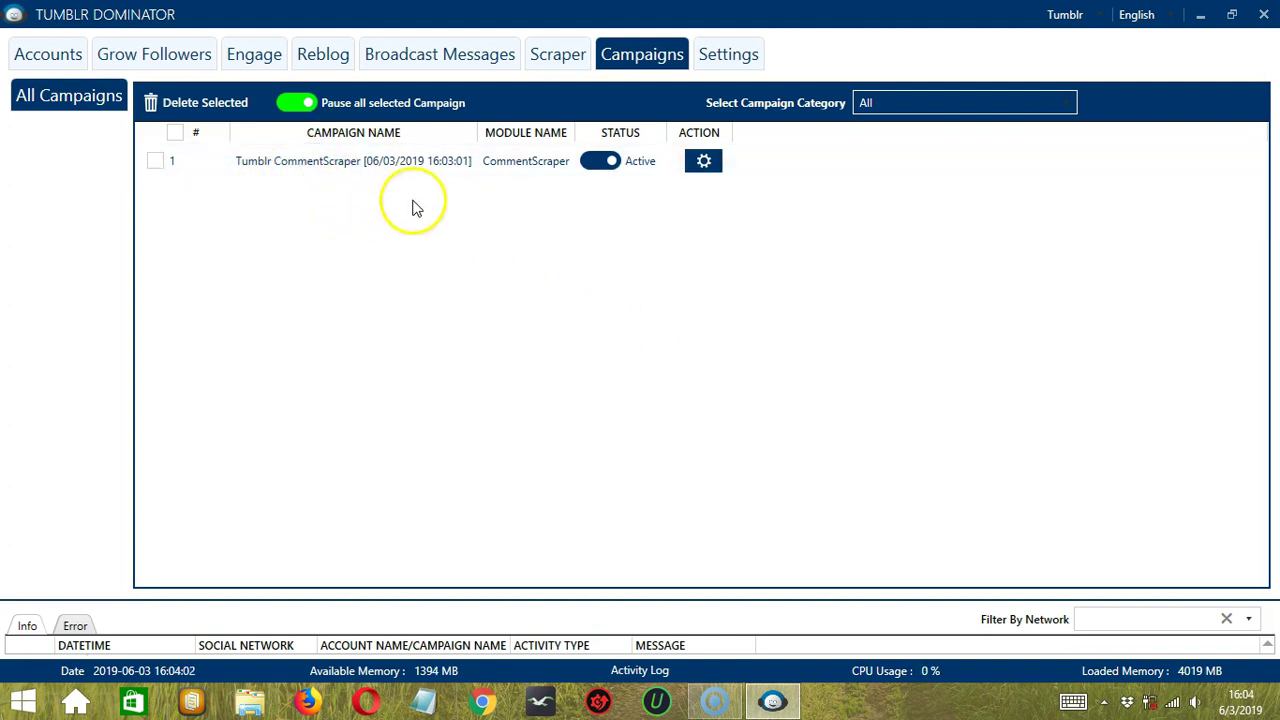
Set the Tumblr CommentScraper campaign's status to Paused, leaving its Action menu unused
left_click(599, 166)
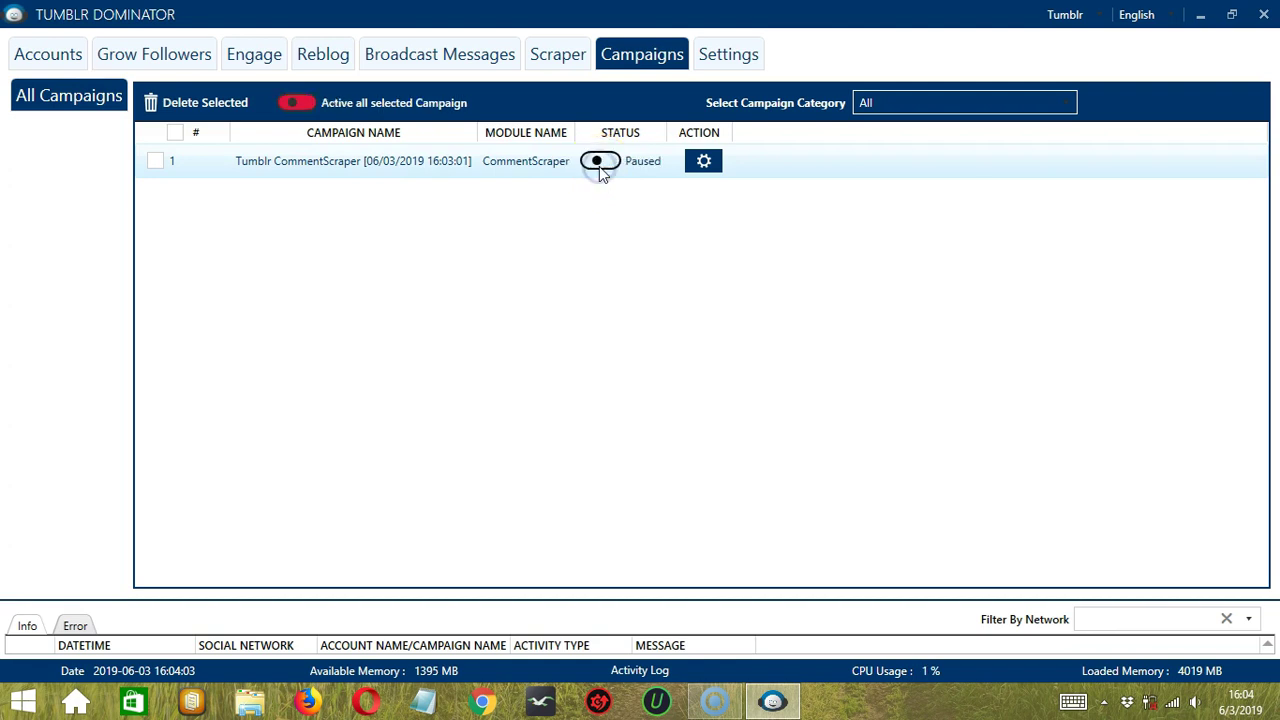
left_click(704, 163)
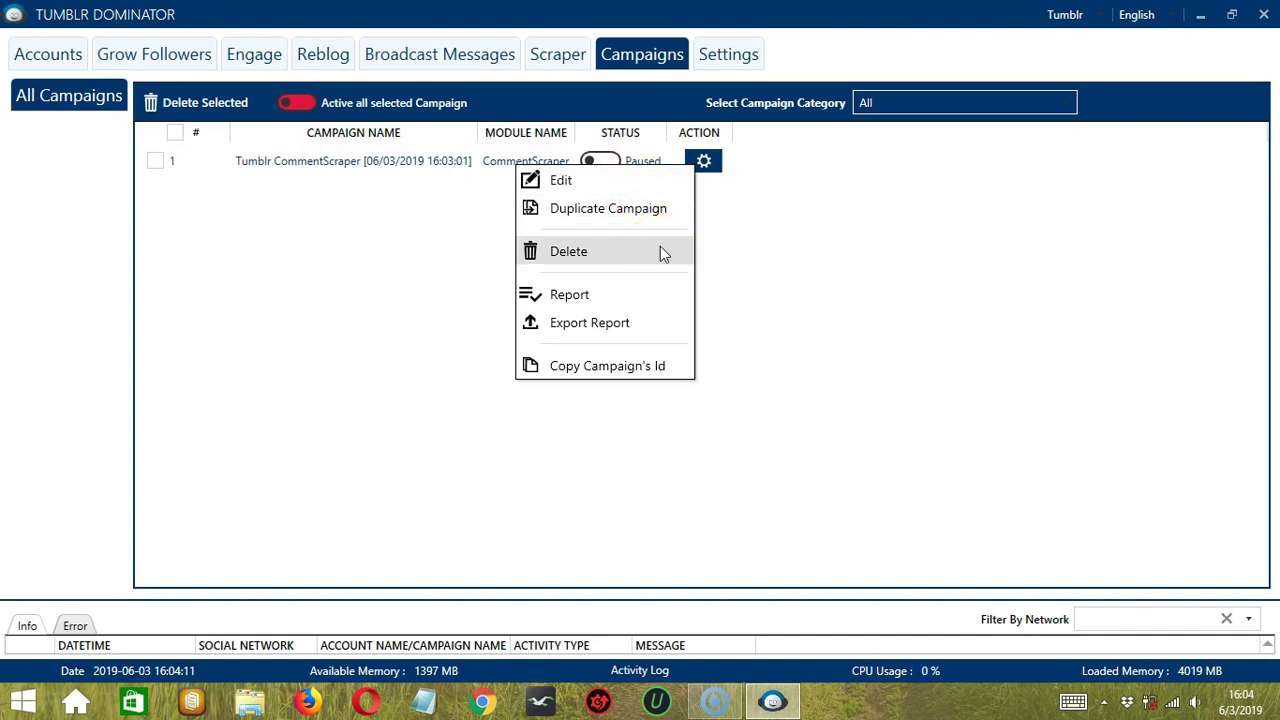
left_click(639, 289)
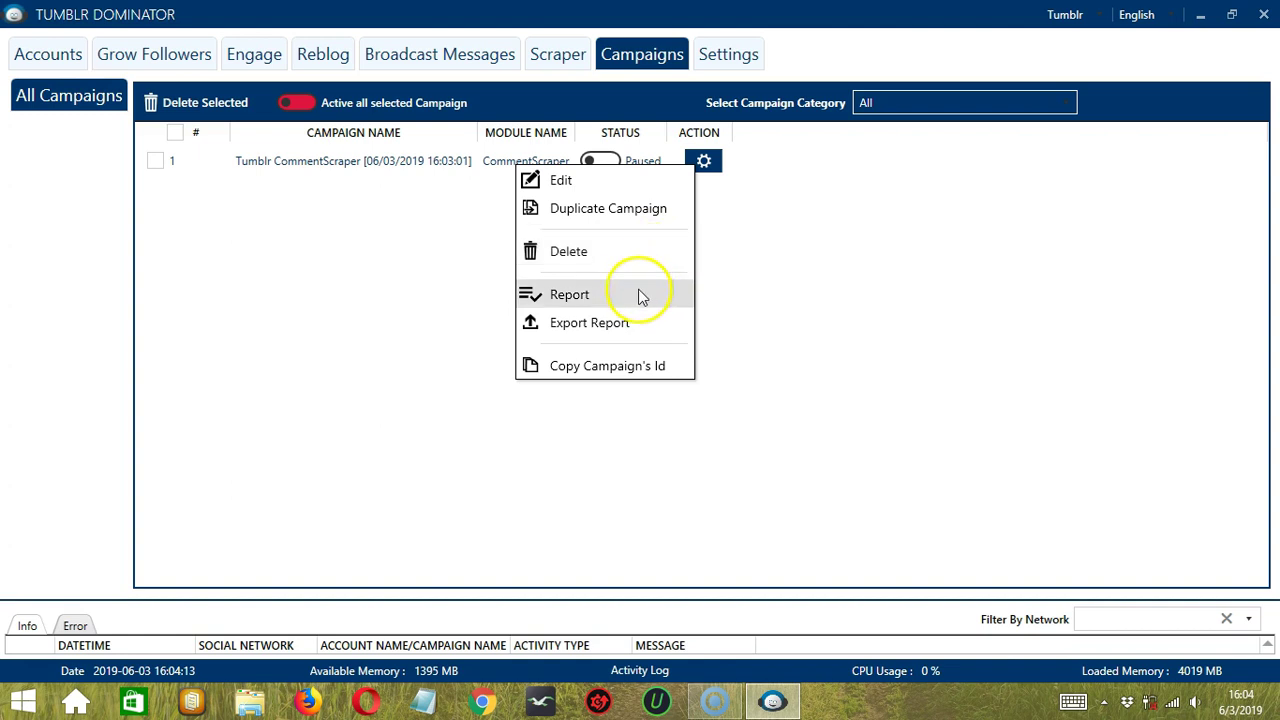
left_click(808, 210)
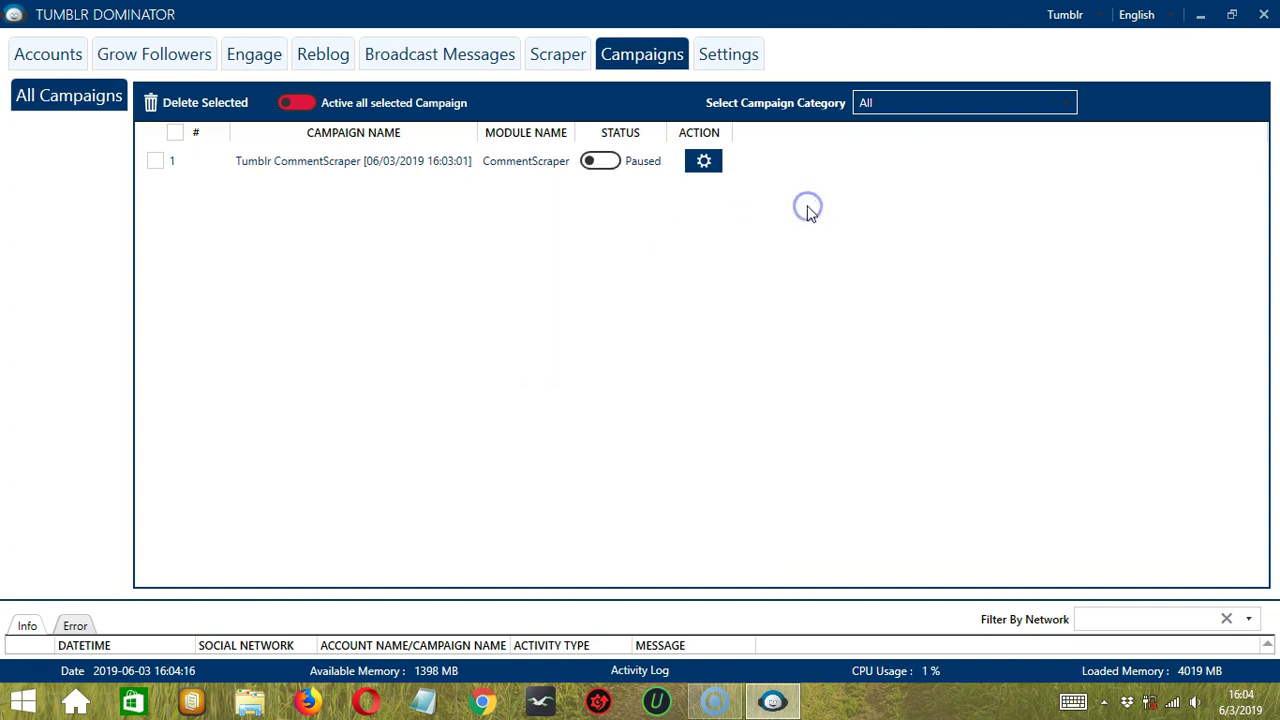